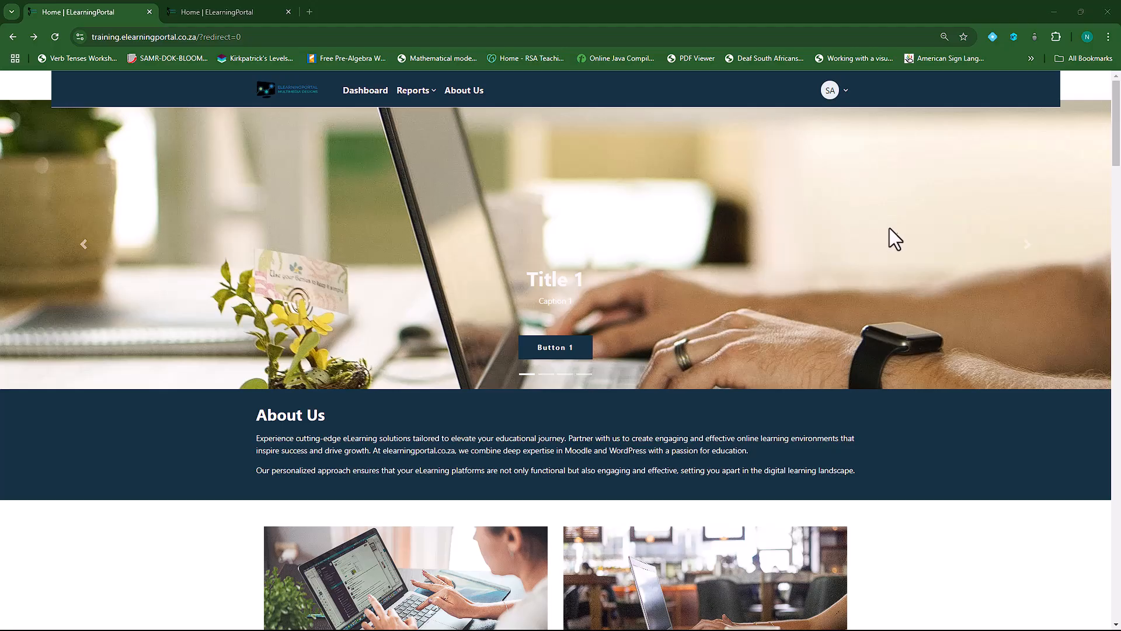
Step: Open the course default settings page in the site administration
{"action": "left_click", "coordinate": [293, 94]}
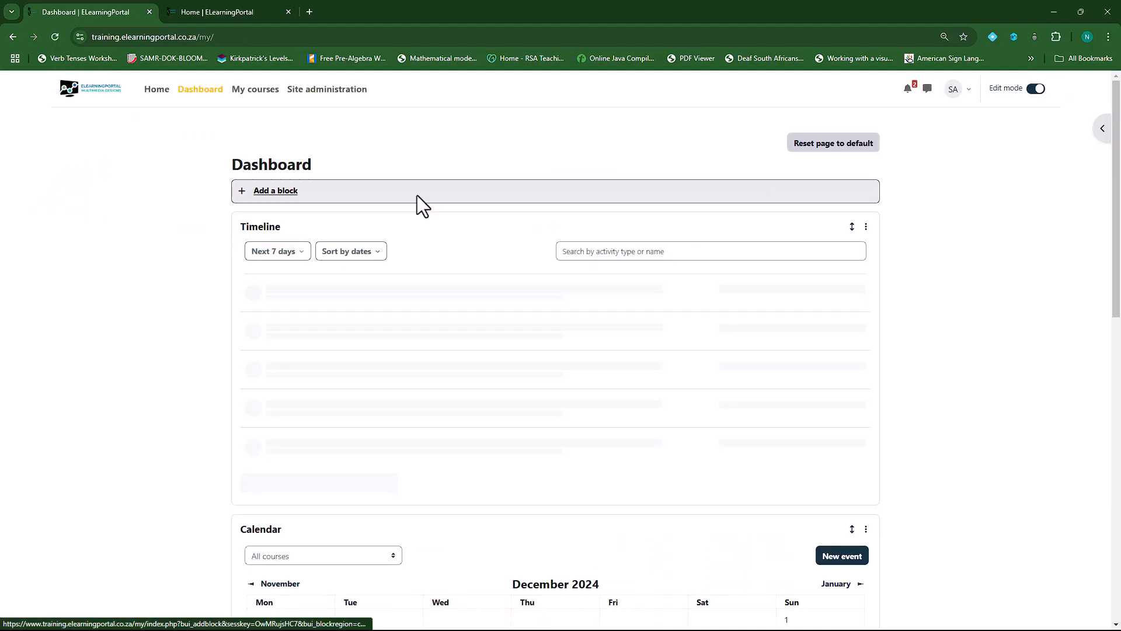
{"action": "left_click", "coordinate": [331, 90]}
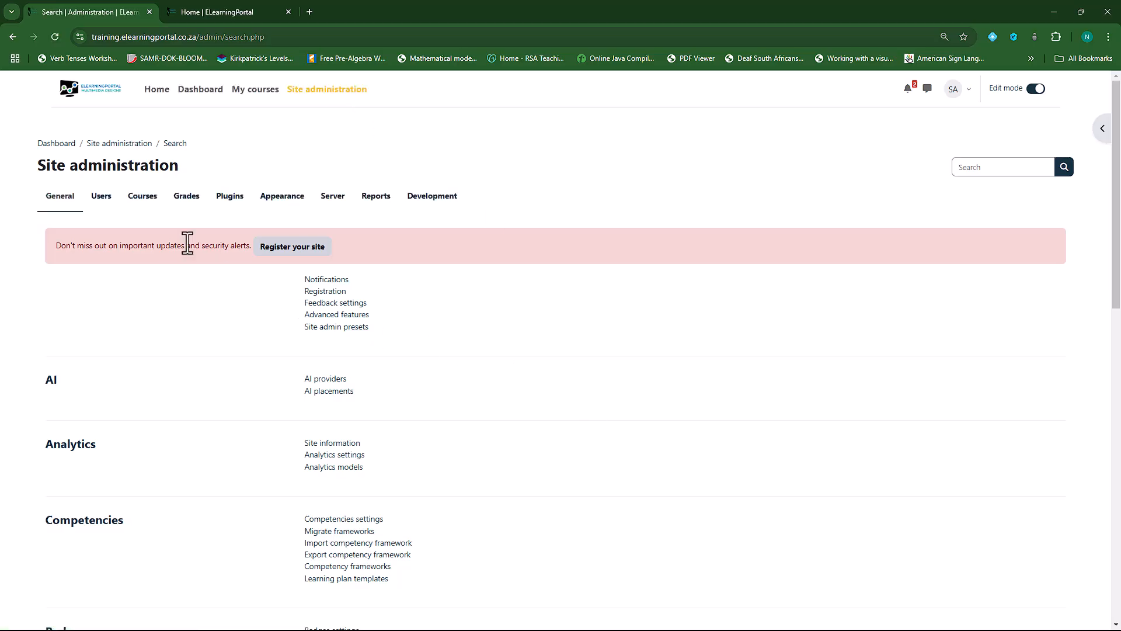
{"action": "left_click", "coordinate": [140, 199]}
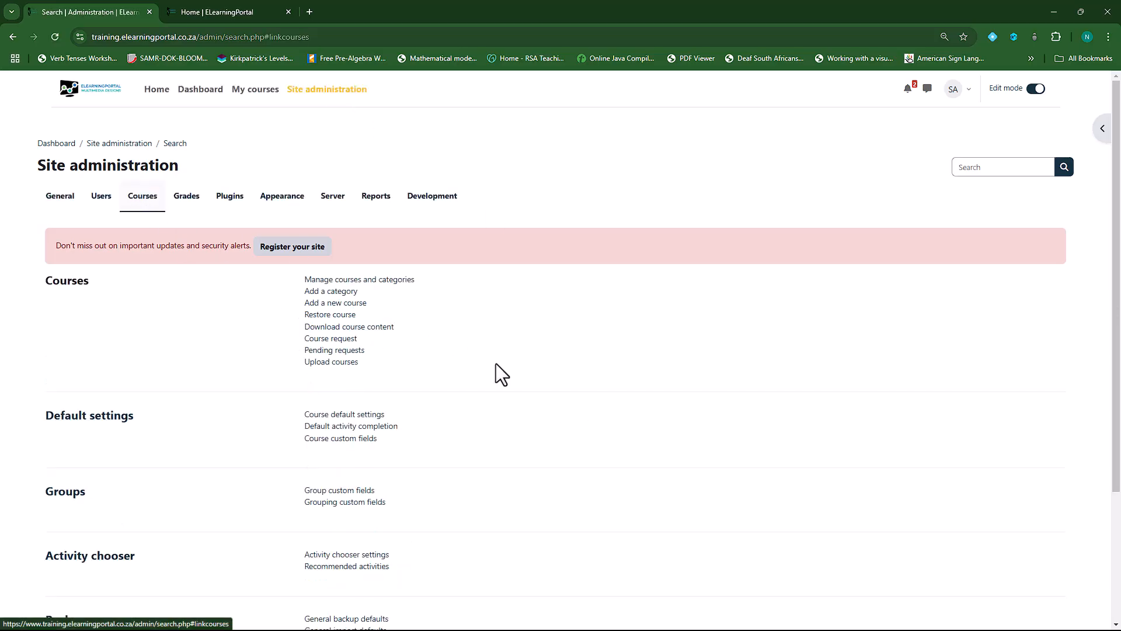
{"action": "left_click", "coordinate": [349, 415]}
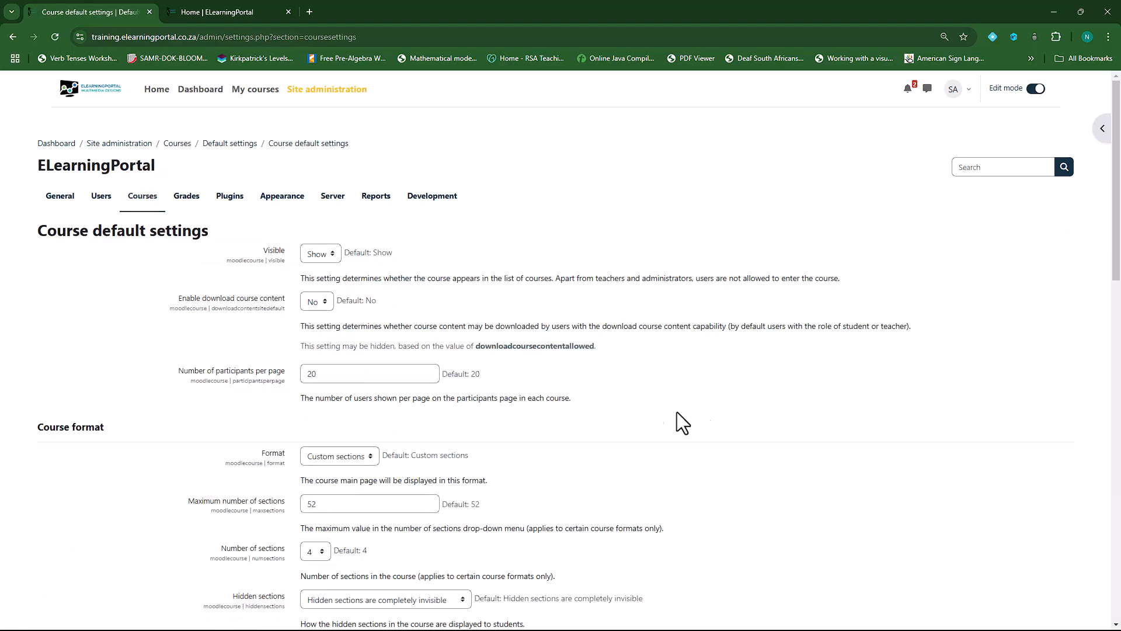
Step: Open the Audience Analysis course from the Course Planning and Design category on the other browser tab's home page
{"action": "left_click", "coordinate": [238, 9]}
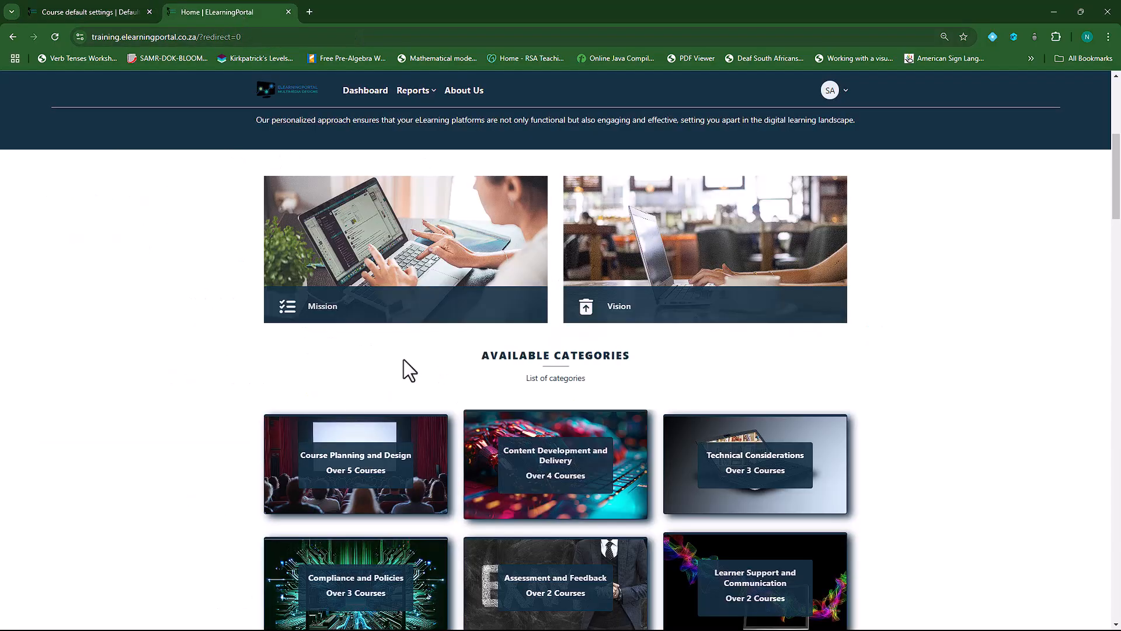
{"action": "left_click", "coordinate": [392, 438]}
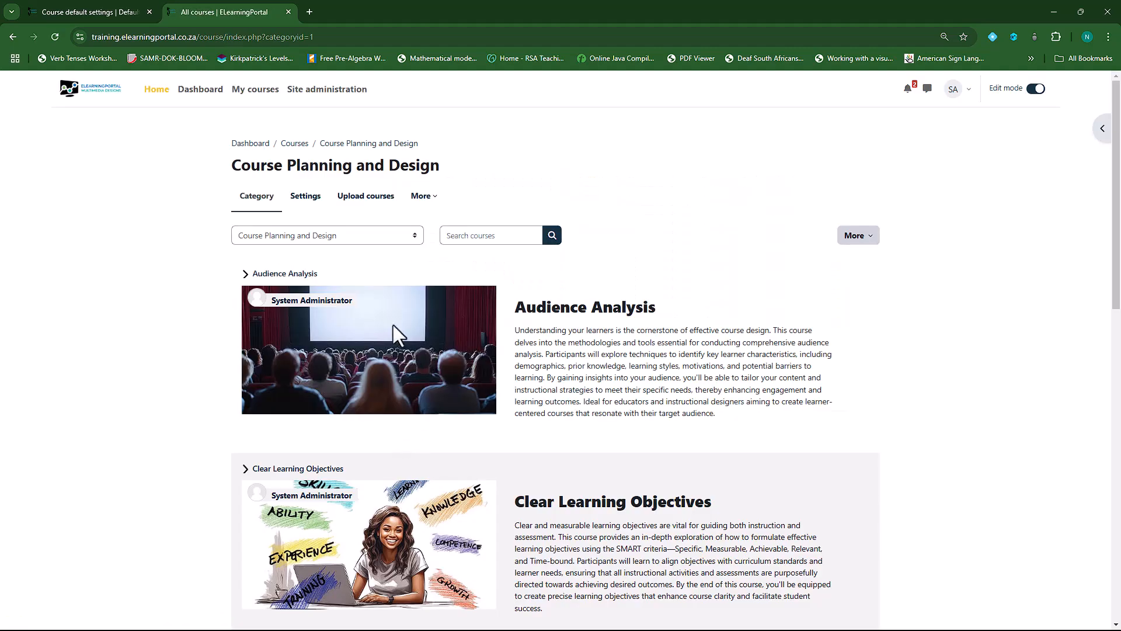
{"action": "left_click", "coordinate": [275, 274]}
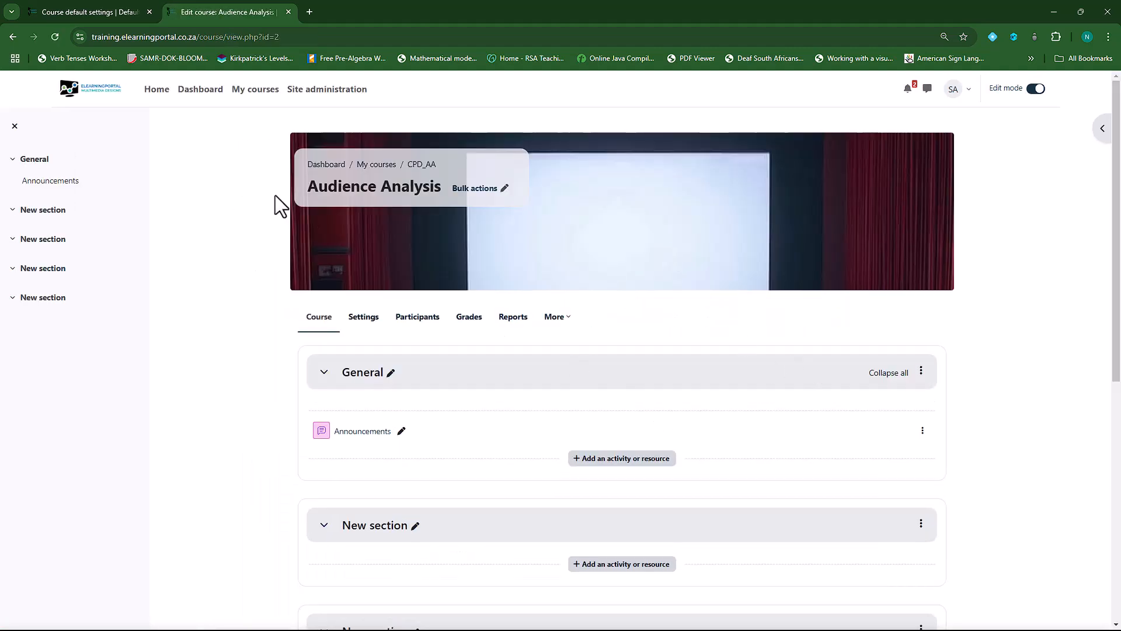
Step: Return to the course default settings and check the options offered for Visible
{"action": "left_click", "coordinate": [92, 13]}
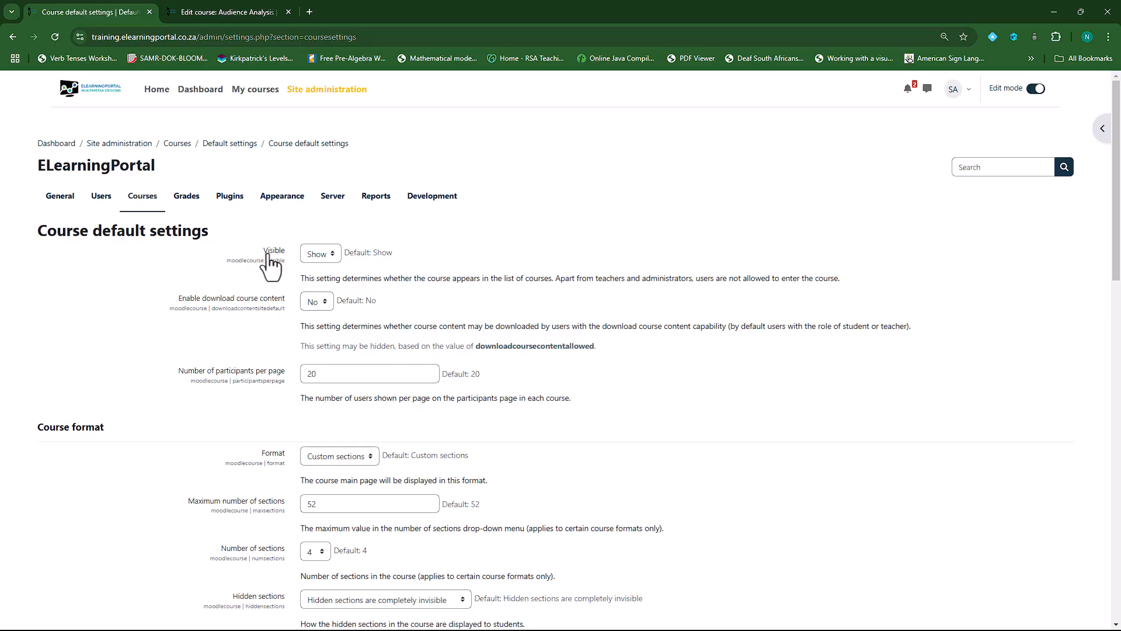
{"action": "left_click", "coordinate": [332, 254]}
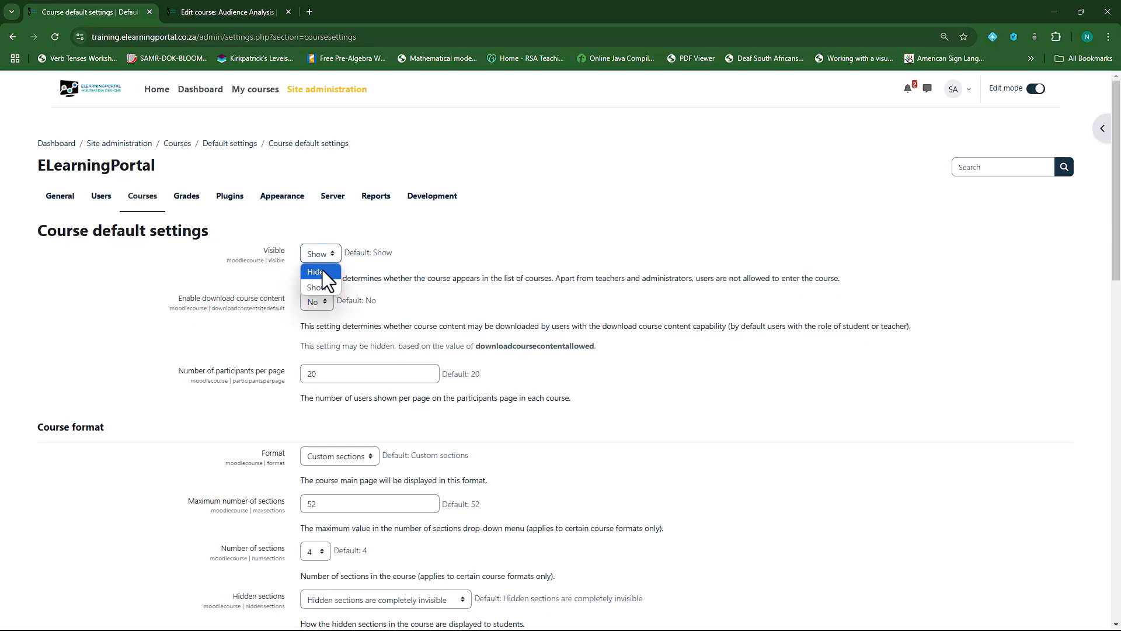
{"action": "left_click", "coordinate": [362, 142]}
Step: Try setting the course visibility to Hide in the Audience Analysis course settings
{"action": "left_click", "coordinate": [243, 17]}
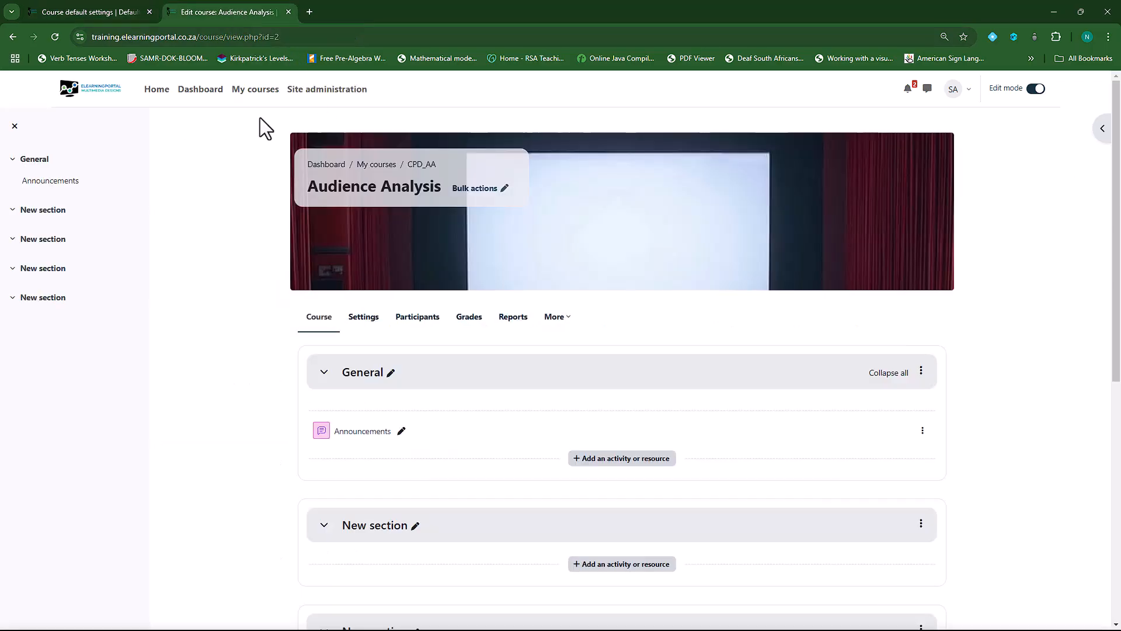
{"action": "left_click", "coordinate": [363, 318]}
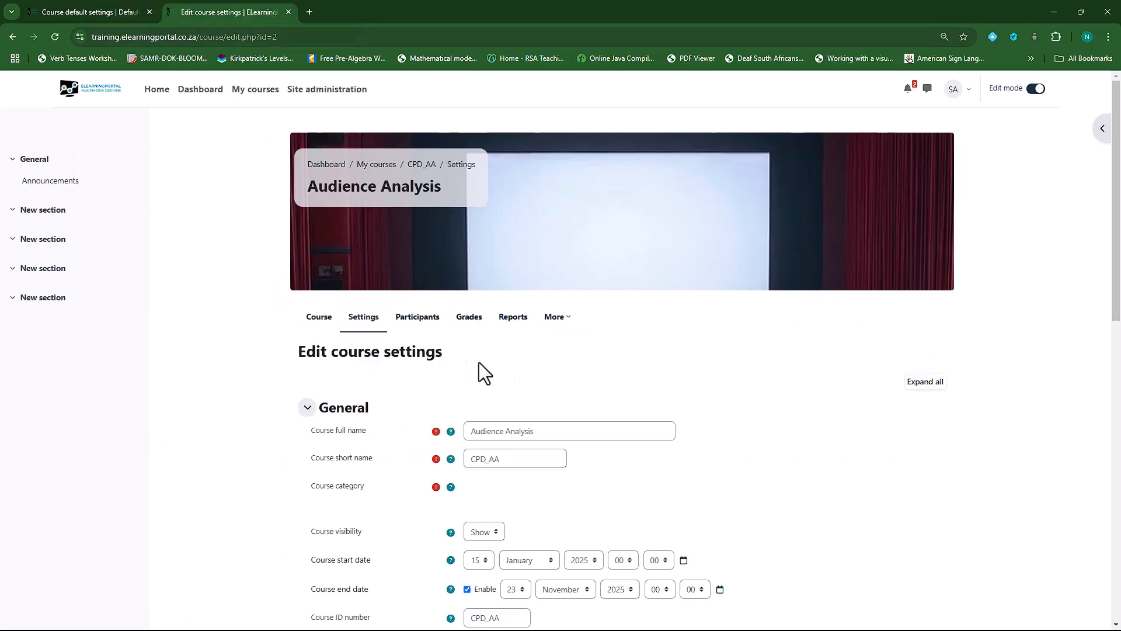
{"action": "scroll", "coordinate": [467, 351], "scroll_direction": "down", "scroll_amount": 4}
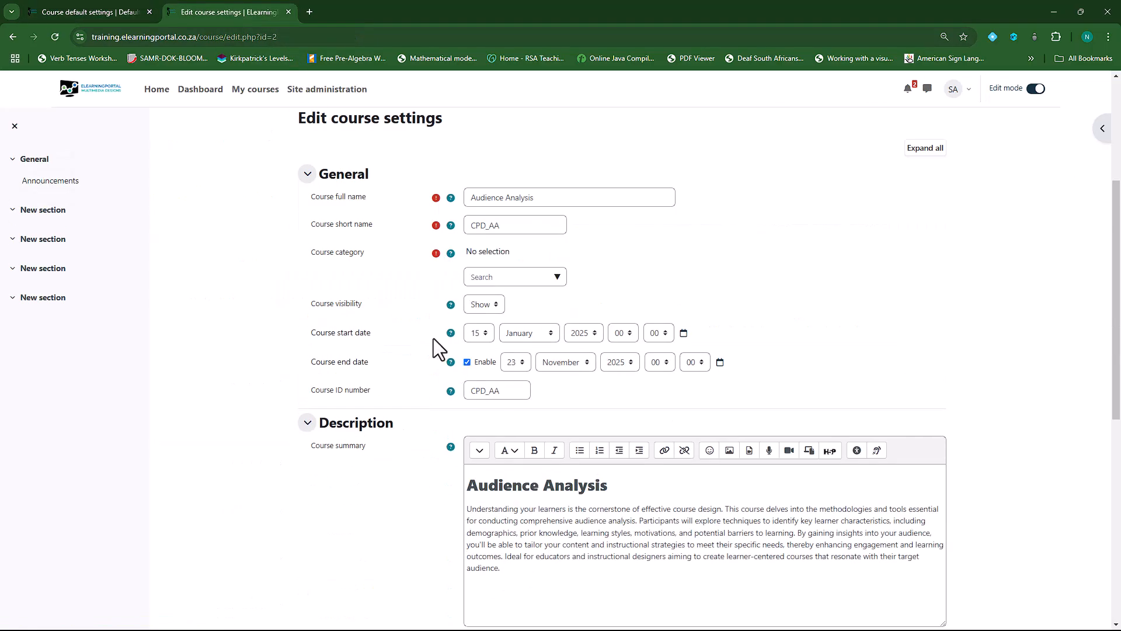
{"action": "left_click", "coordinate": [494, 305]}
{"action": "left_click", "coordinate": [485, 324]}
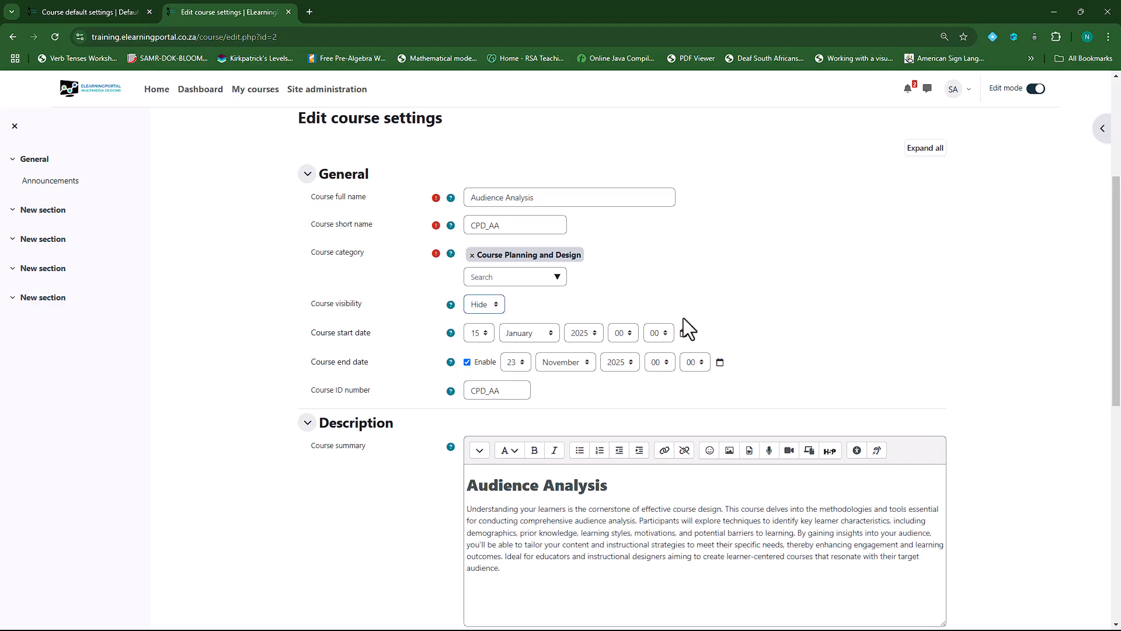
Step: Set the Visible option to Hide in the course default settings
{"action": "left_click", "coordinate": [69, 2]}
{"action": "left_click", "coordinate": [333, 256]}
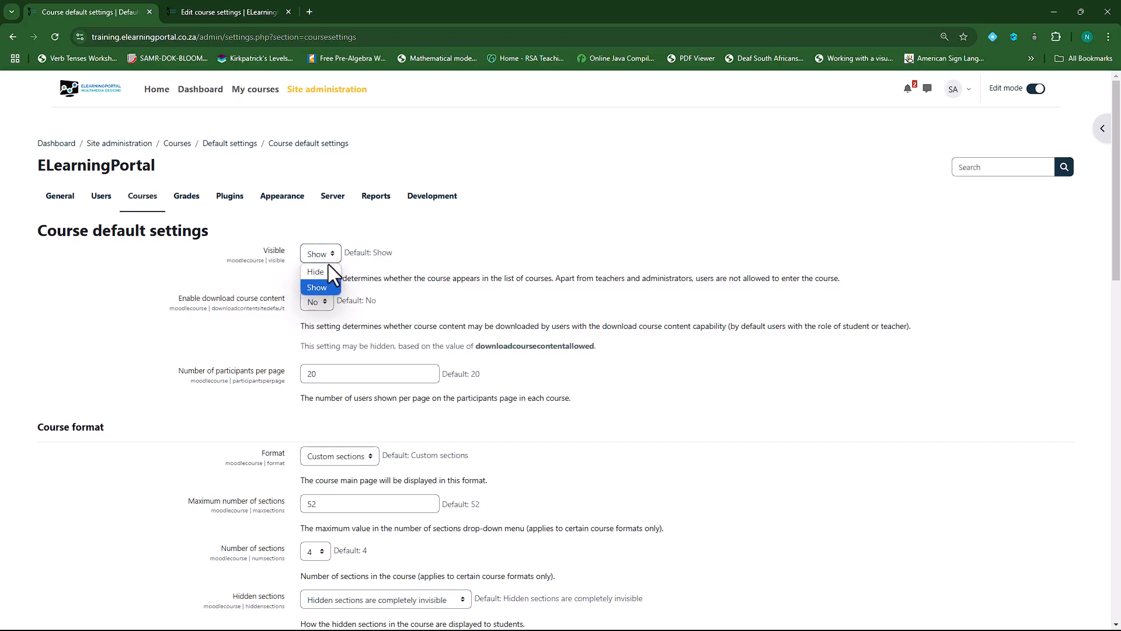
{"action": "left_click", "coordinate": [324, 268]}
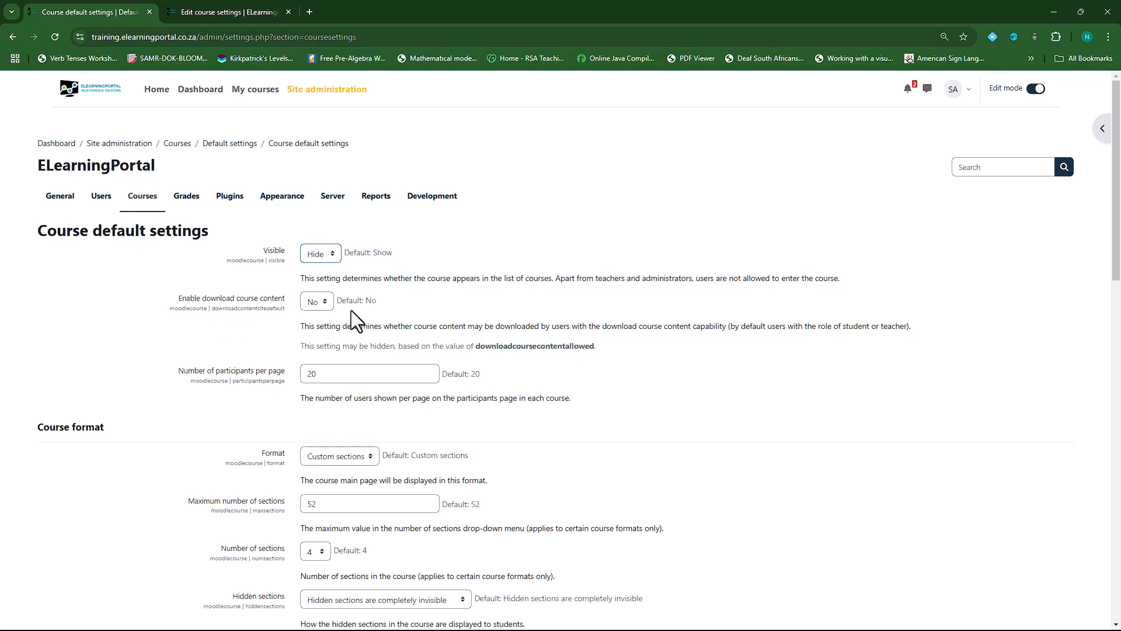
Step: Try switching Enable download course content to Yes, and return it to No
{"action": "left_click", "coordinate": [326, 300]}
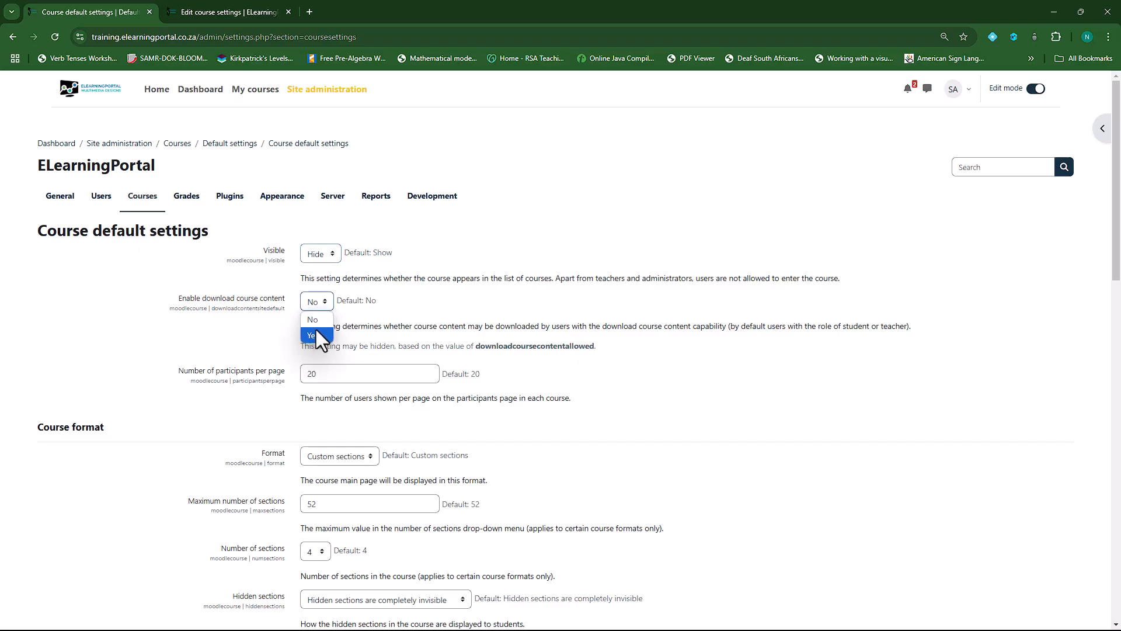
{"action": "left_click", "coordinate": [404, 308]}
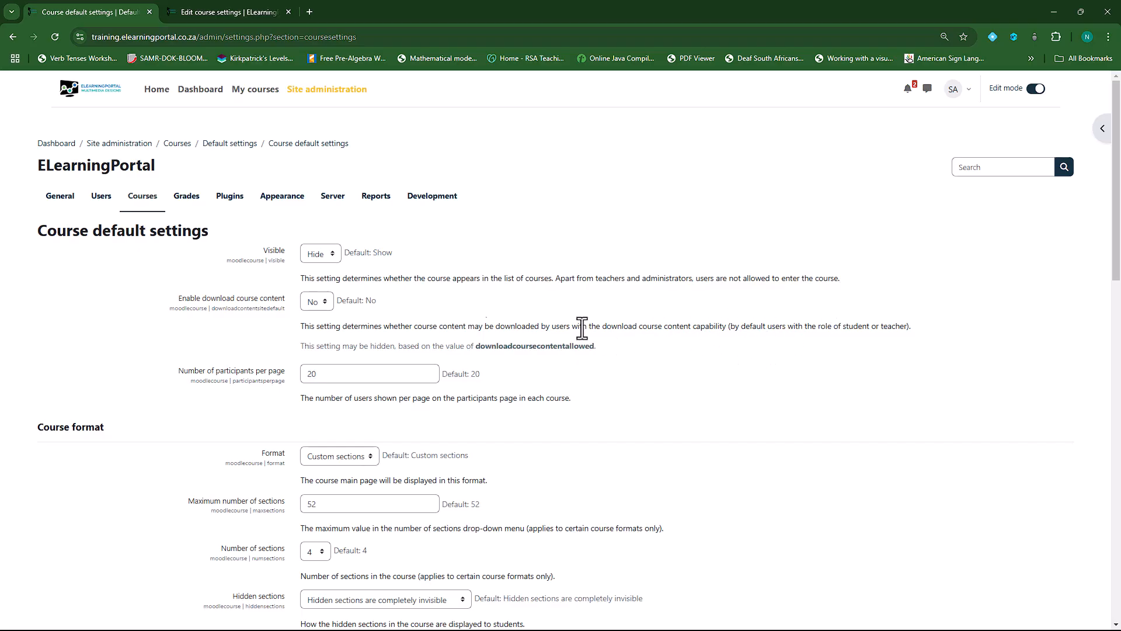
{"action": "left_click", "coordinate": [320, 303]}
{"action": "left_click", "coordinate": [324, 305]}
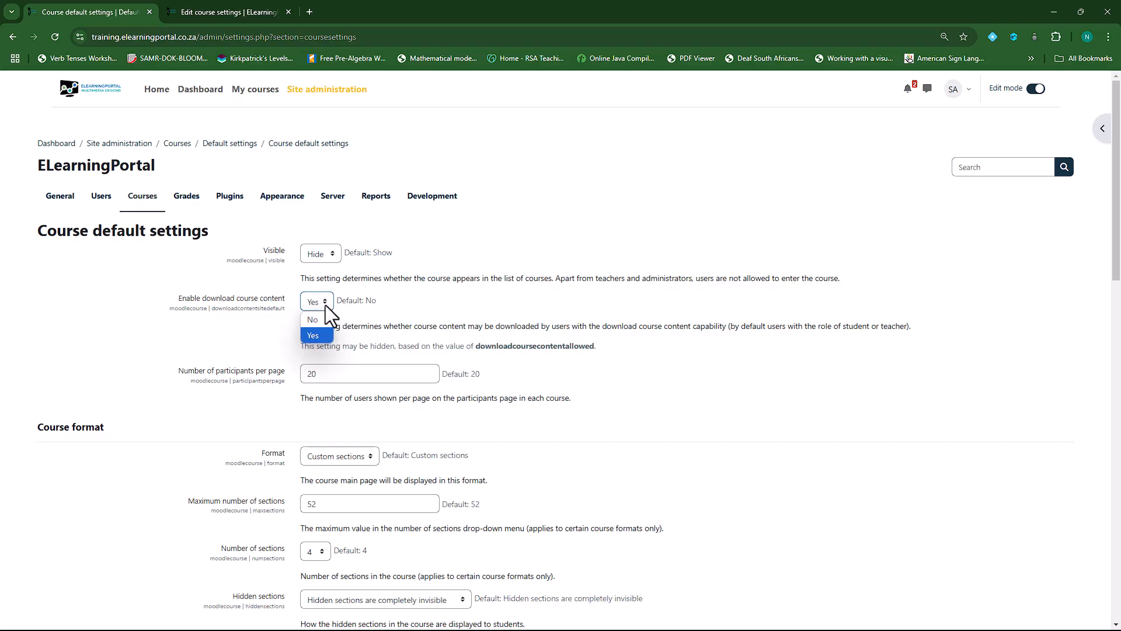
{"action": "left_click", "coordinate": [325, 323]}
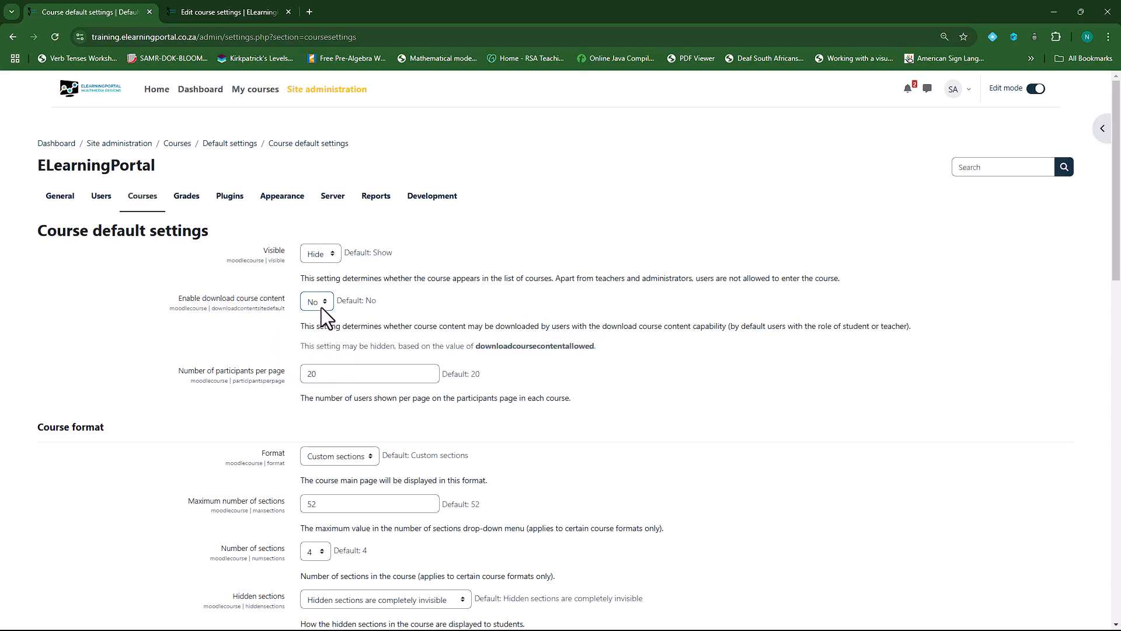
Step: Discard the unsaved changes in the Audience Analysis course settings
{"action": "scroll", "coordinate": [159, 346], "scroll_direction": "down", "scroll_amount": 1}
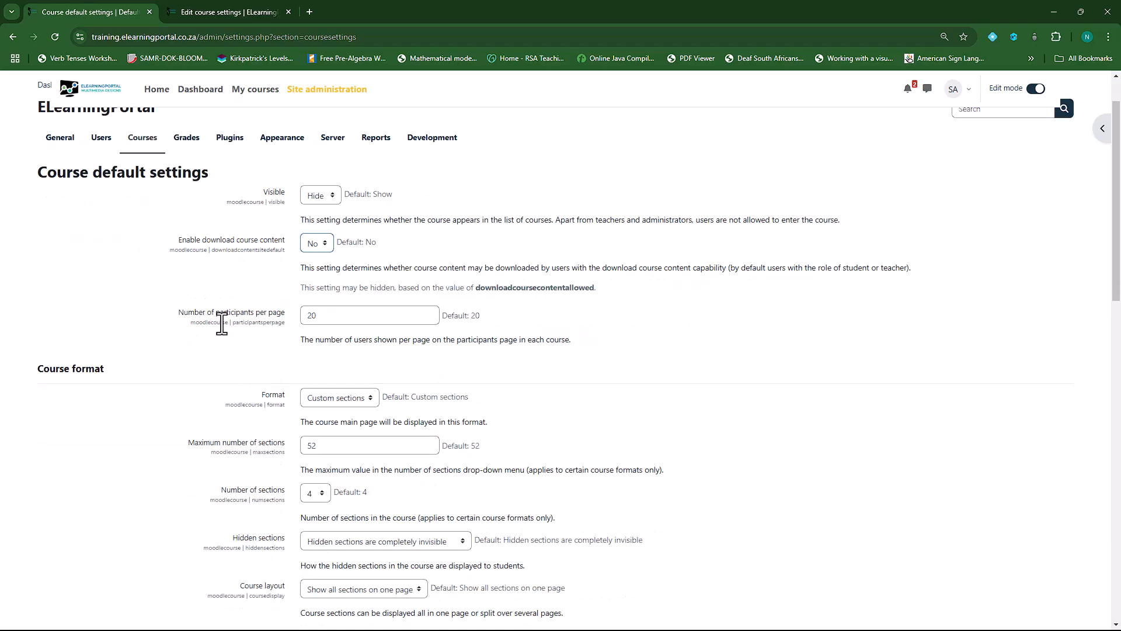
{"action": "left_click", "coordinate": [230, 9]}
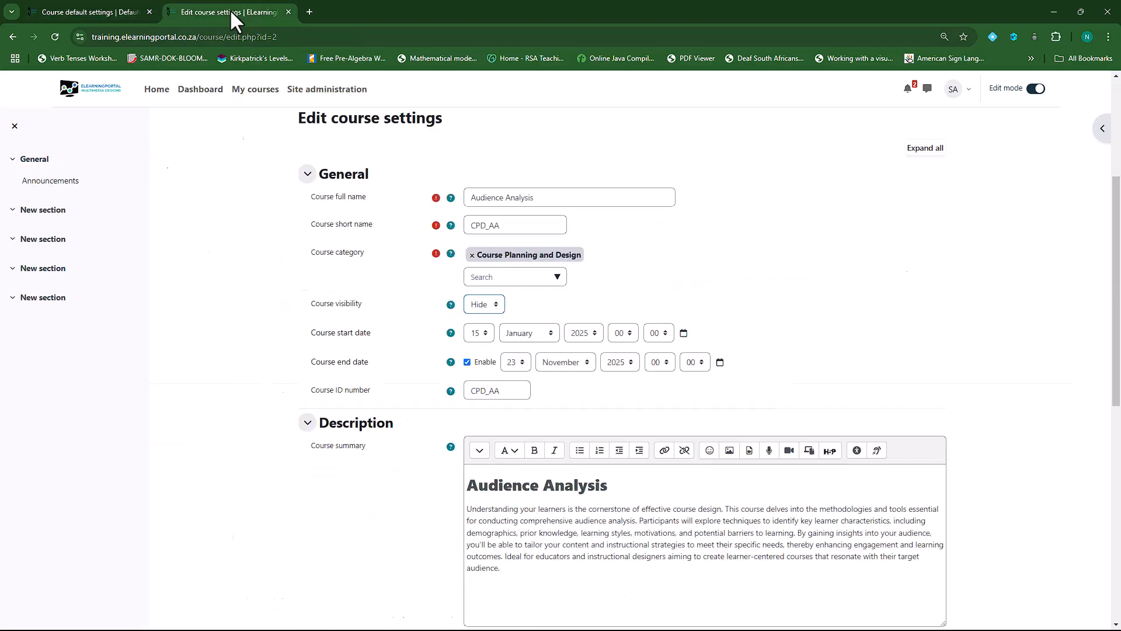
{"action": "scroll", "coordinate": [359, 367], "scroll_direction": "down", "scroll_amount": 15}
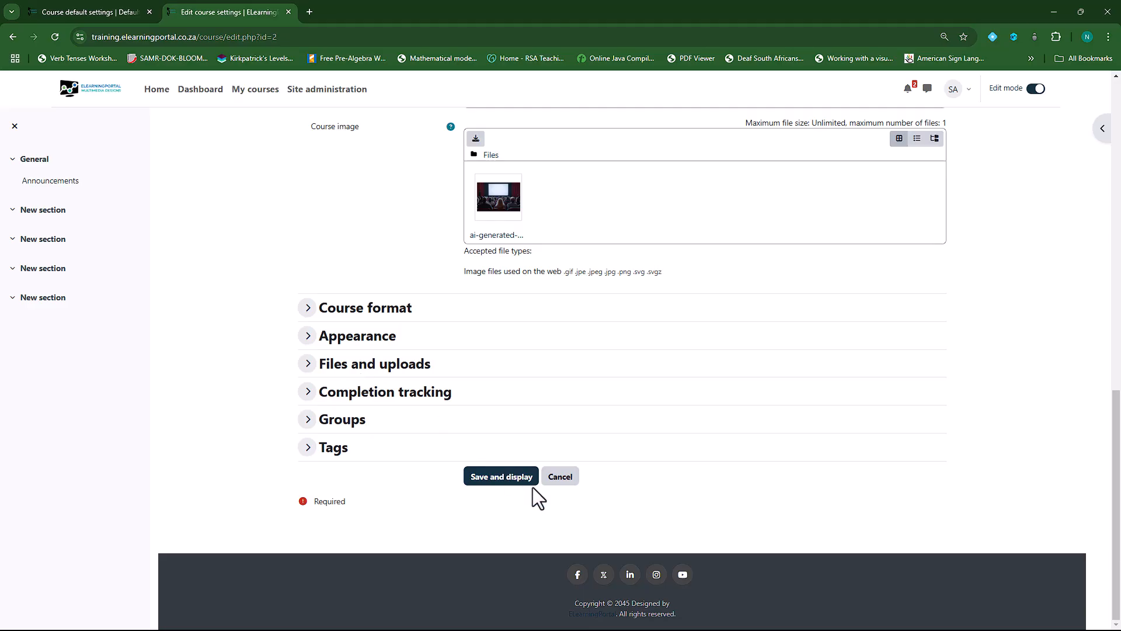
{"action": "left_click", "coordinate": [562, 476]}
{"action": "scroll", "coordinate": [492, 421], "scroll_direction": "down", "scroll_amount": 2}
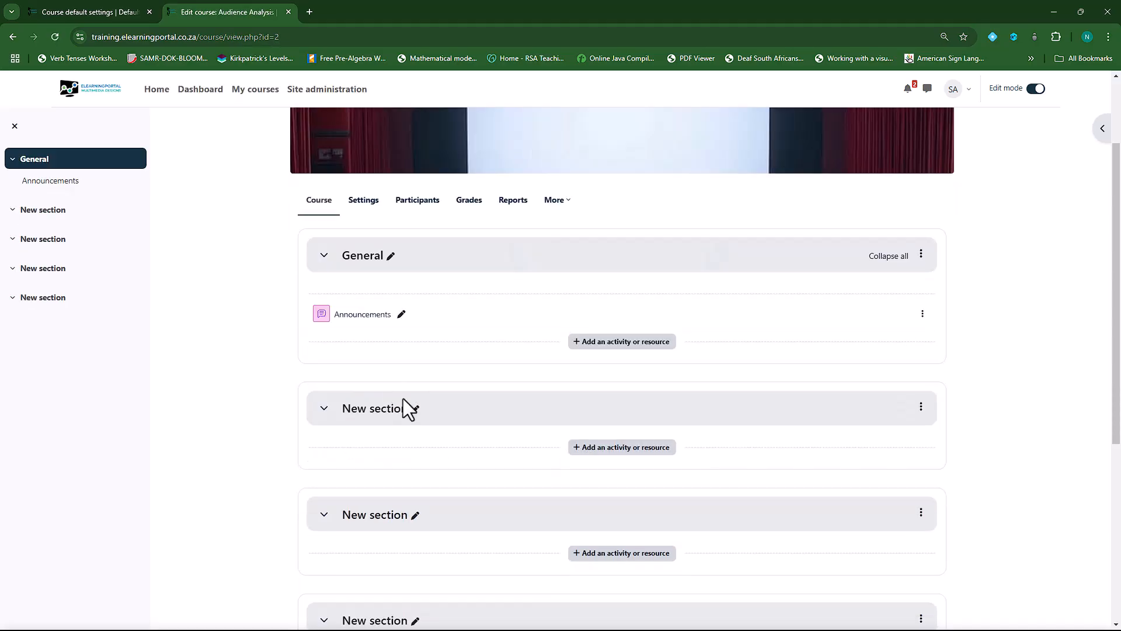
Step: Examine the Audience Analysis participants page alongside the default setting for number of participants per page
{"action": "left_click", "coordinate": [412, 209]}
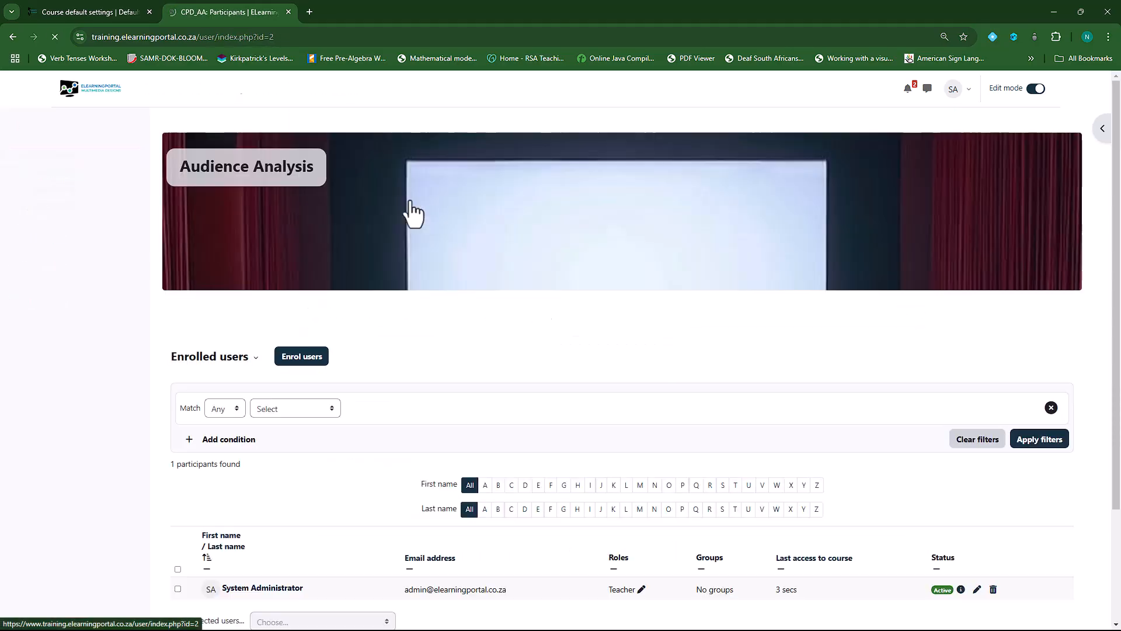
{"action": "scroll", "coordinate": [339, 363], "scroll_direction": "down", "scroll_amount": 2}
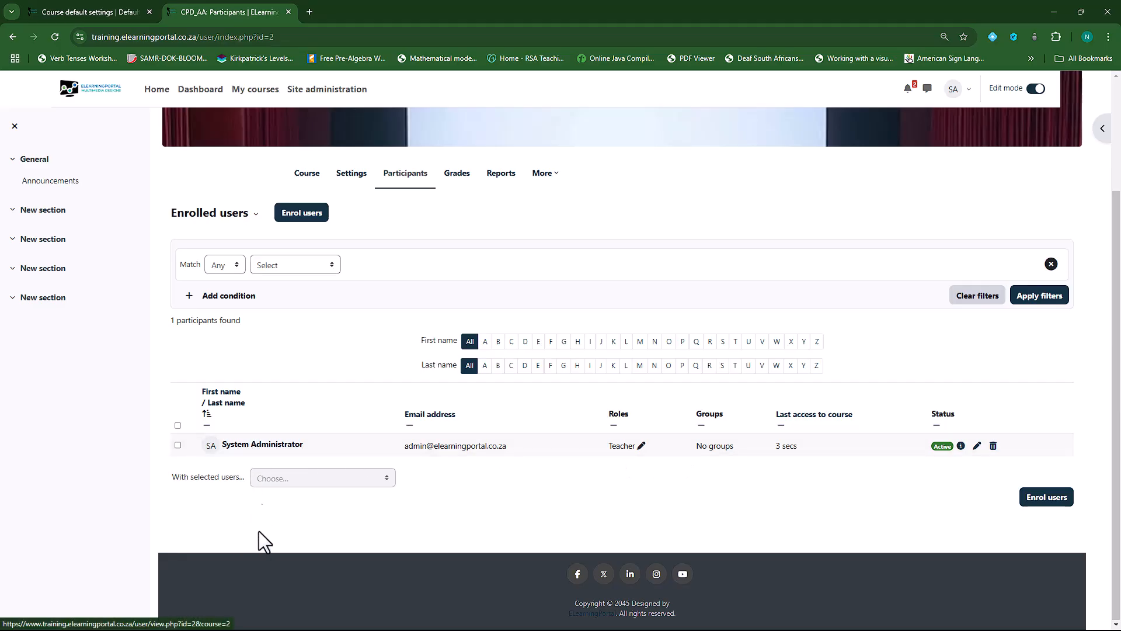
{"action": "left_click", "coordinate": [106, 11]}
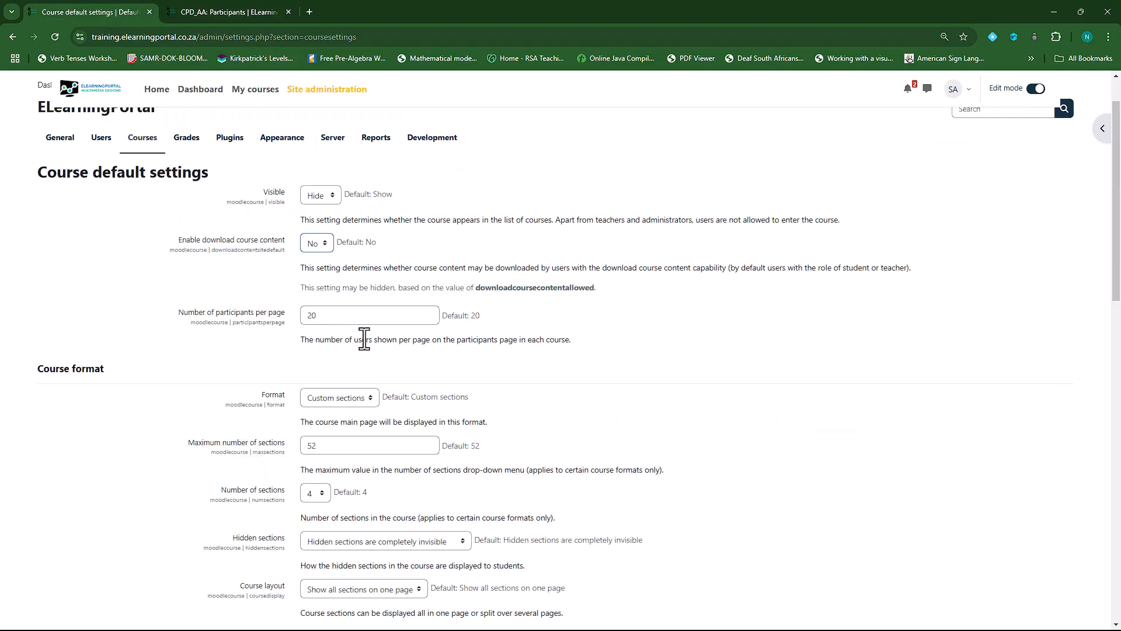
{"action": "left_click", "coordinate": [243, 15]}
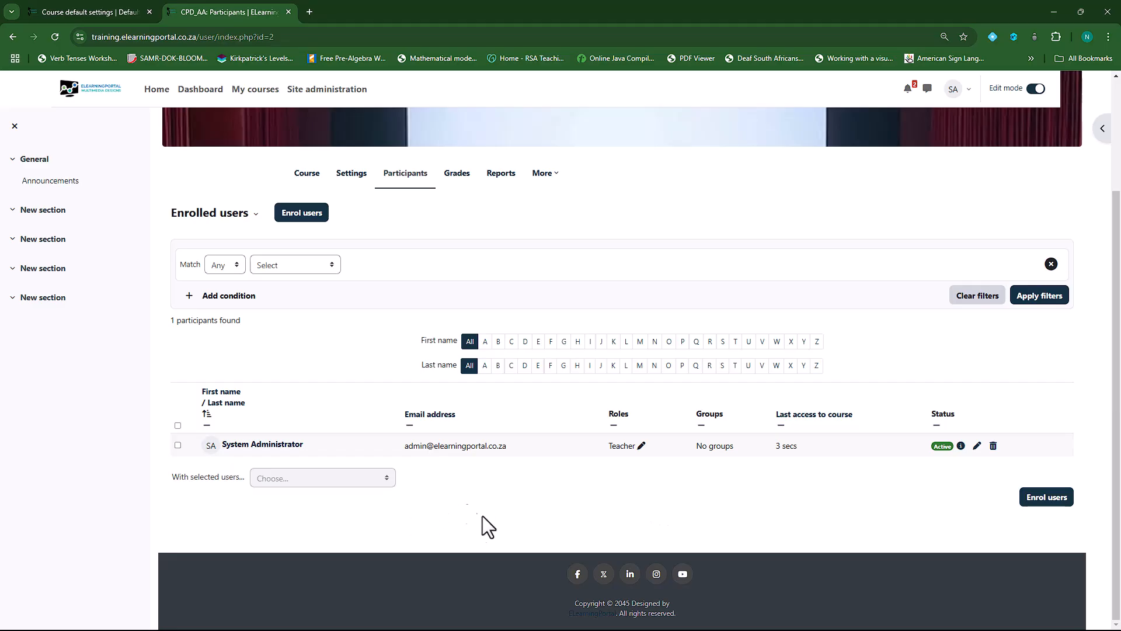
{"action": "left_click", "coordinate": [102, 12]}
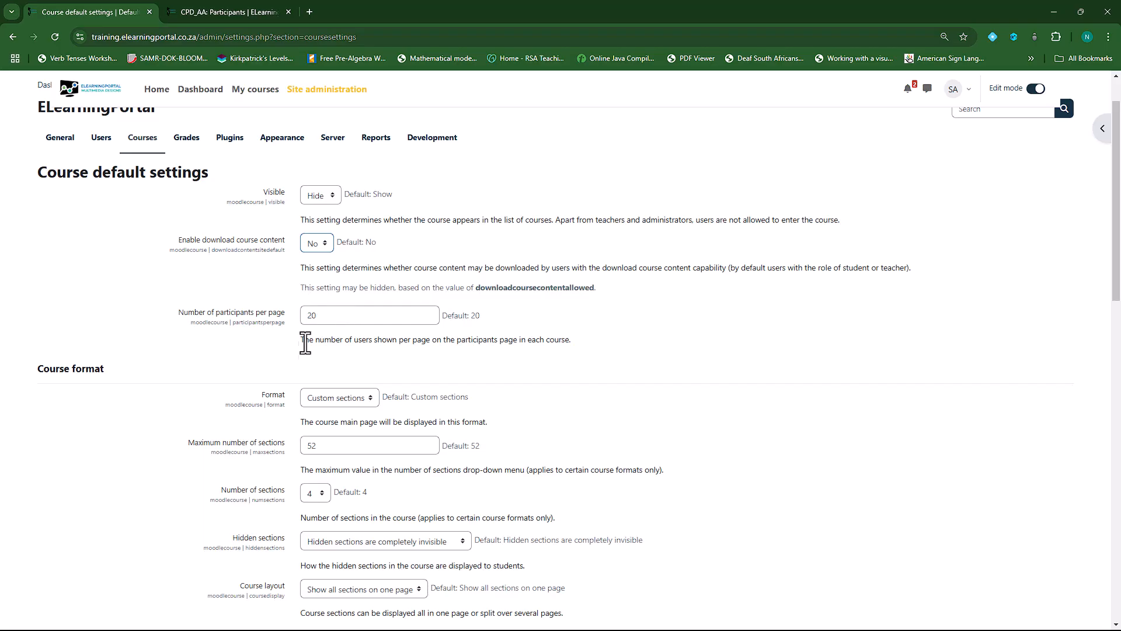
Step: Review the default course Format options and the Course format section in the Audience Analysis course settings
{"action": "left_click", "coordinate": [371, 398]}
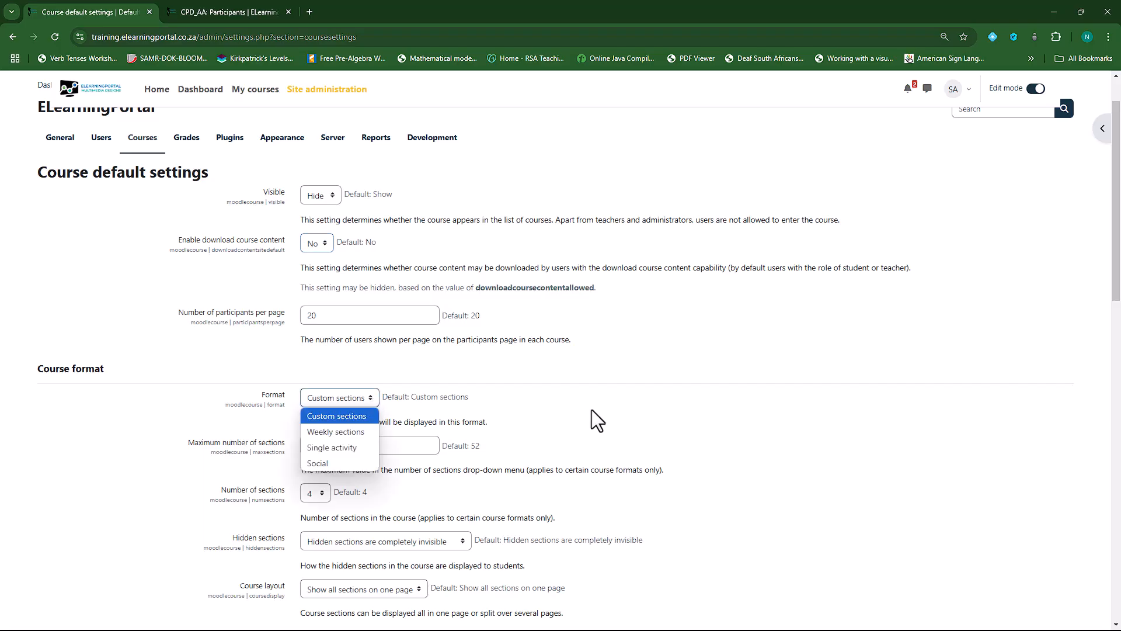
{"action": "left_click", "coordinate": [384, 408]}
{"action": "left_click", "coordinate": [229, 11]}
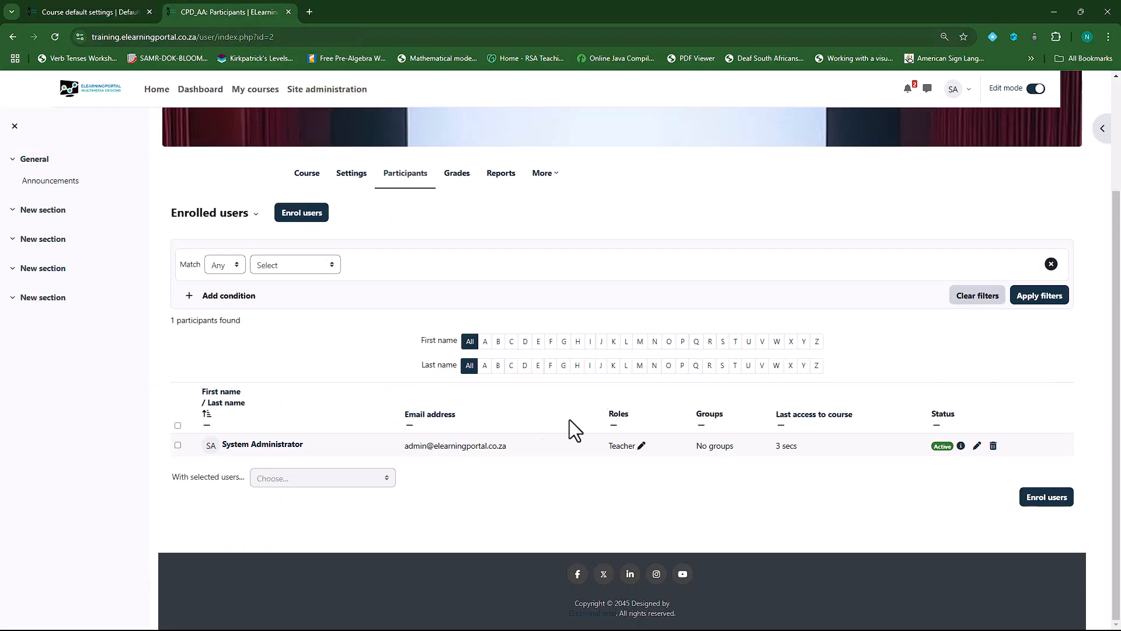
{"action": "left_click", "coordinate": [350, 173]}
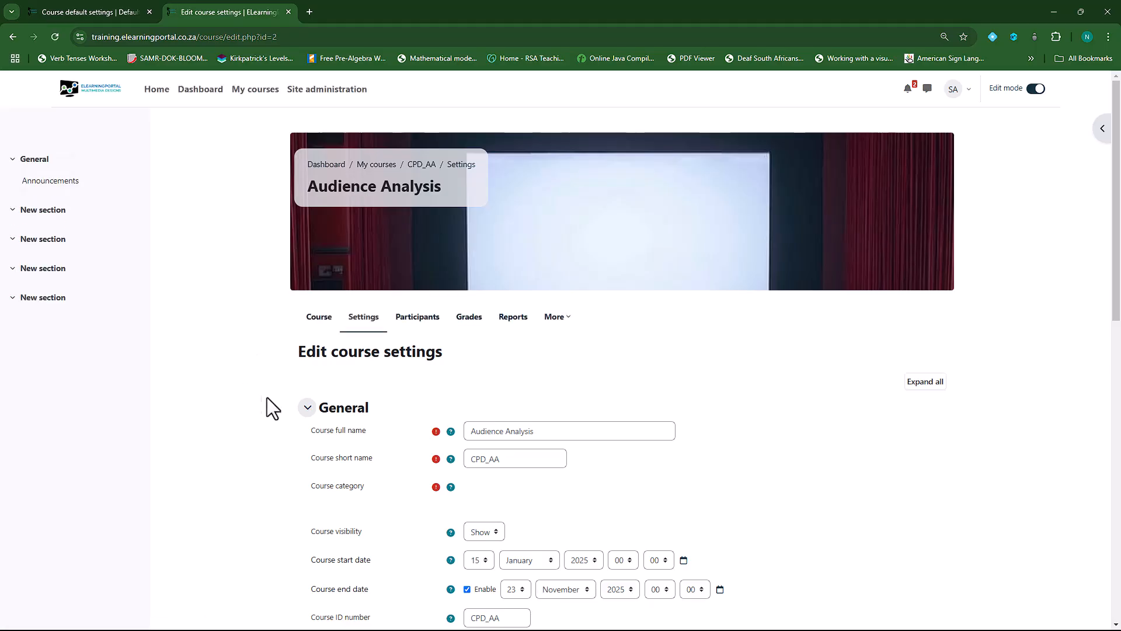
{"action": "scroll", "coordinate": [314, 412], "scroll_direction": "down", "scroll_amount": 5}
{"action": "scroll", "coordinate": [316, 408], "scroll_direction": "down", "scroll_amount": 8}
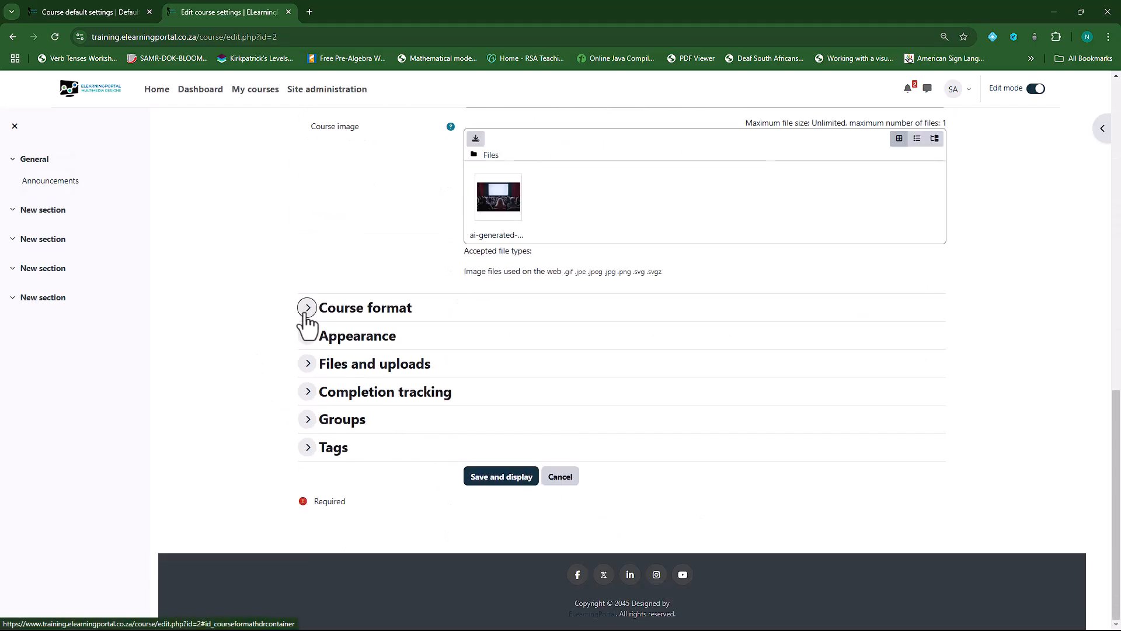
{"action": "left_click", "coordinate": [306, 315]}
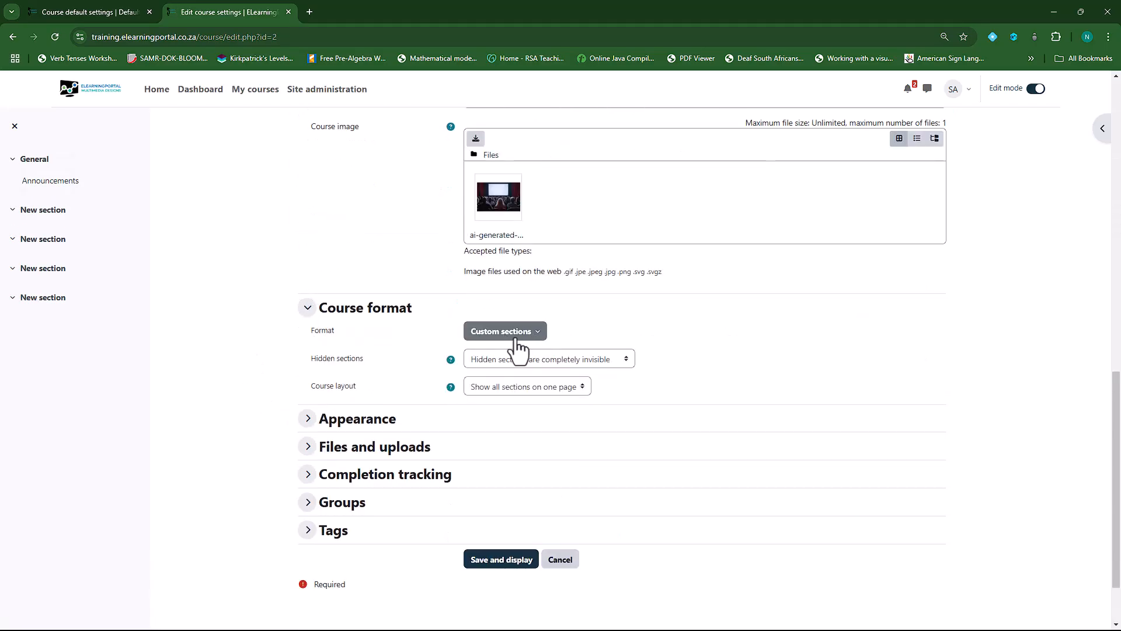
Step: Review the choices offered for the default course Format in the course default settings, keeping Custom sections
{"action": "left_click", "coordinate": [117, 11]}
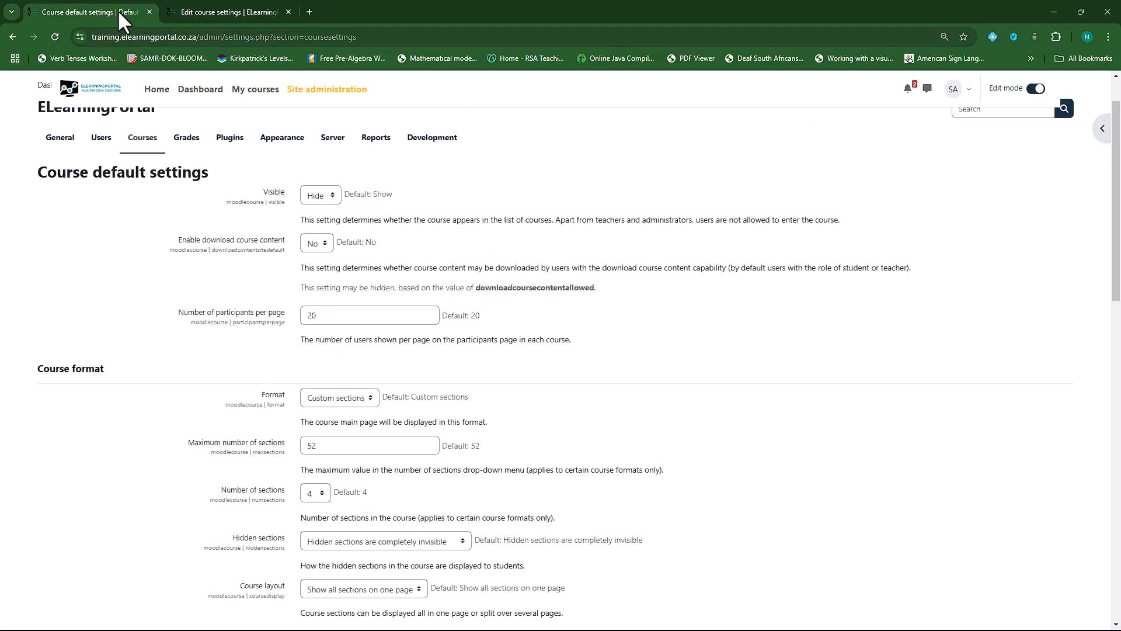
{"action": "left_click", "coordinate": [370, 398]}
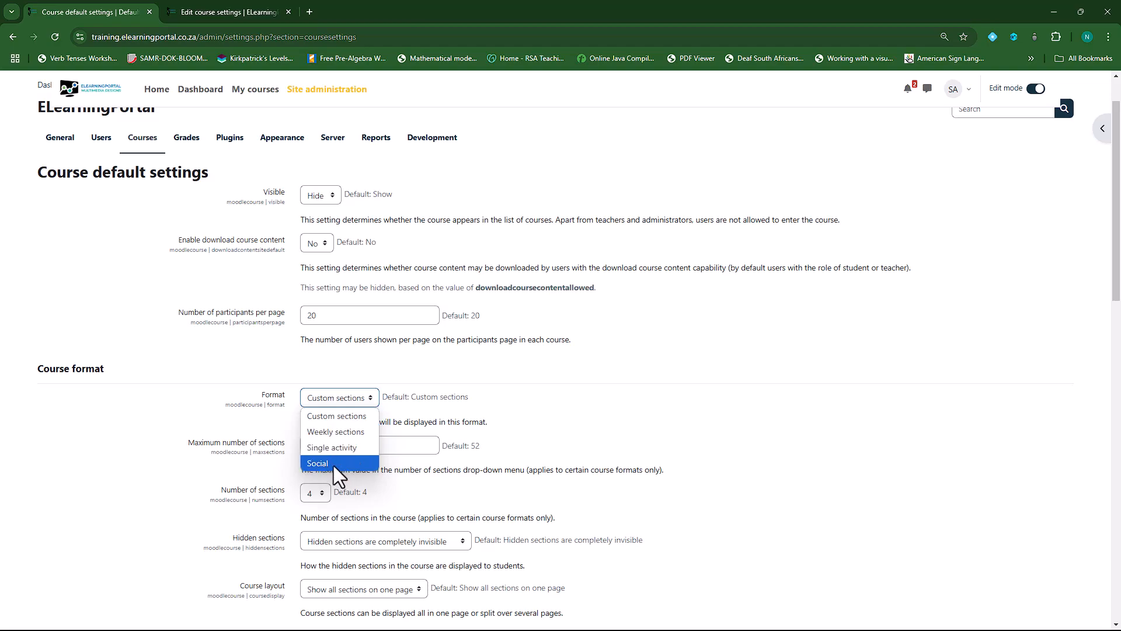
{"action": "left_click", "coordinate": [651, 352]}
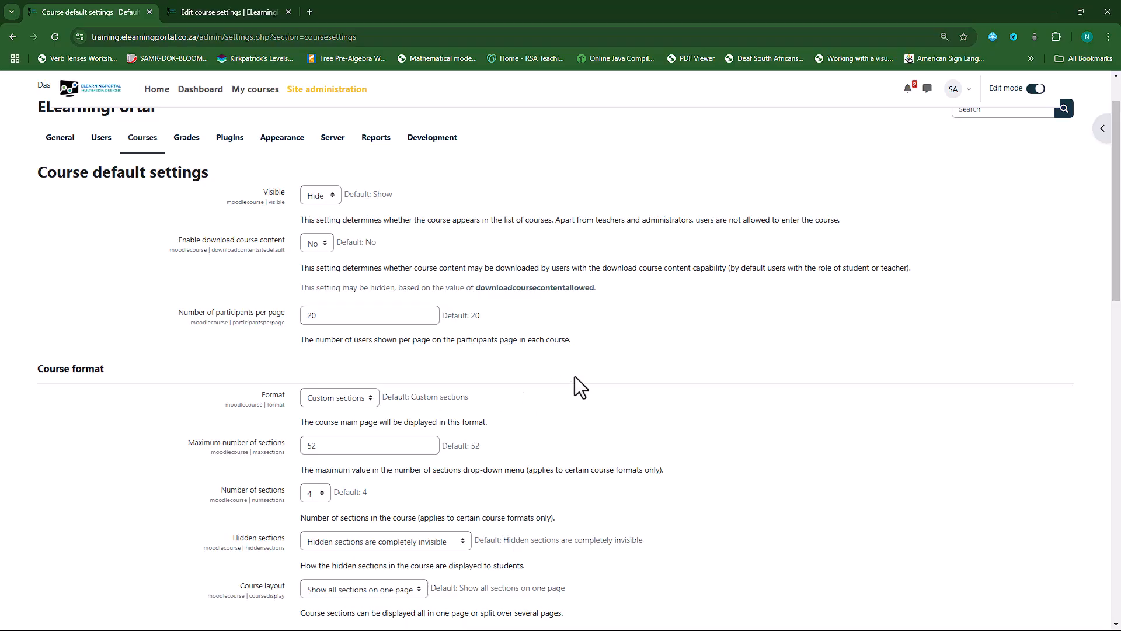
Step: Leave the Audience Analysis course settings without saving and examine the sections on its course page
{"action": "left_click", "coordinate": [327, 447]}
{"action": "left_click", "coordinate": [233, 7]}
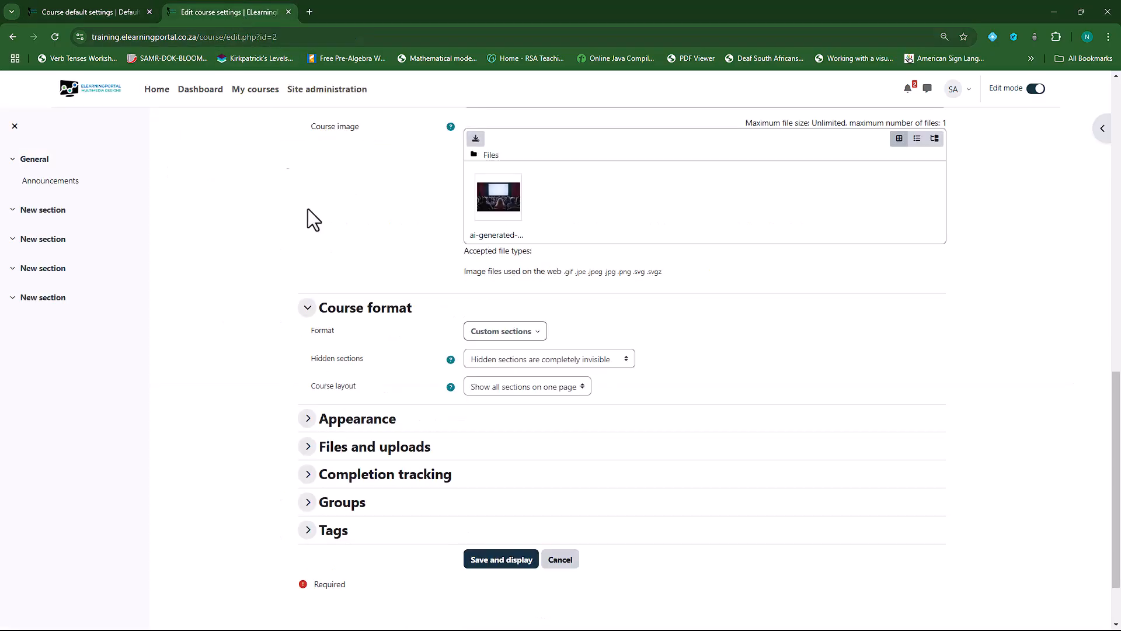
{"action": "left_click", "coordinate": [557, 562]}
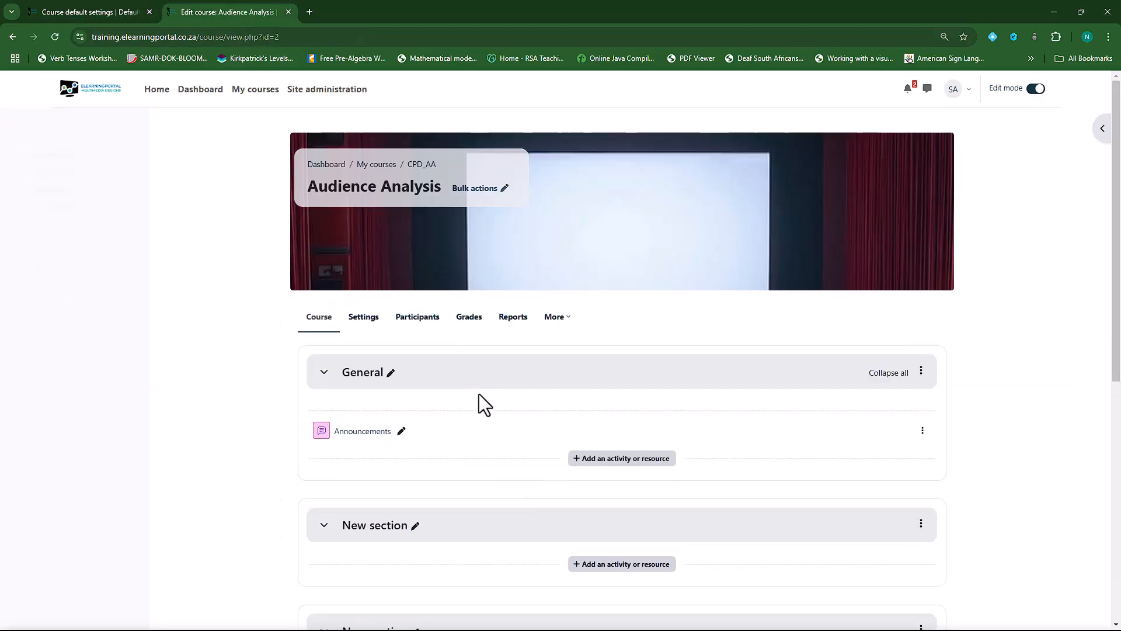
{"action": "scroll", "coordinate": [462, 409], "scroll_direction": "down", "scroll_amount": 3}
{"action": "scroll", "coordinate": [445, 268], "scroll_direction": "down", "scroll_amount": 2}
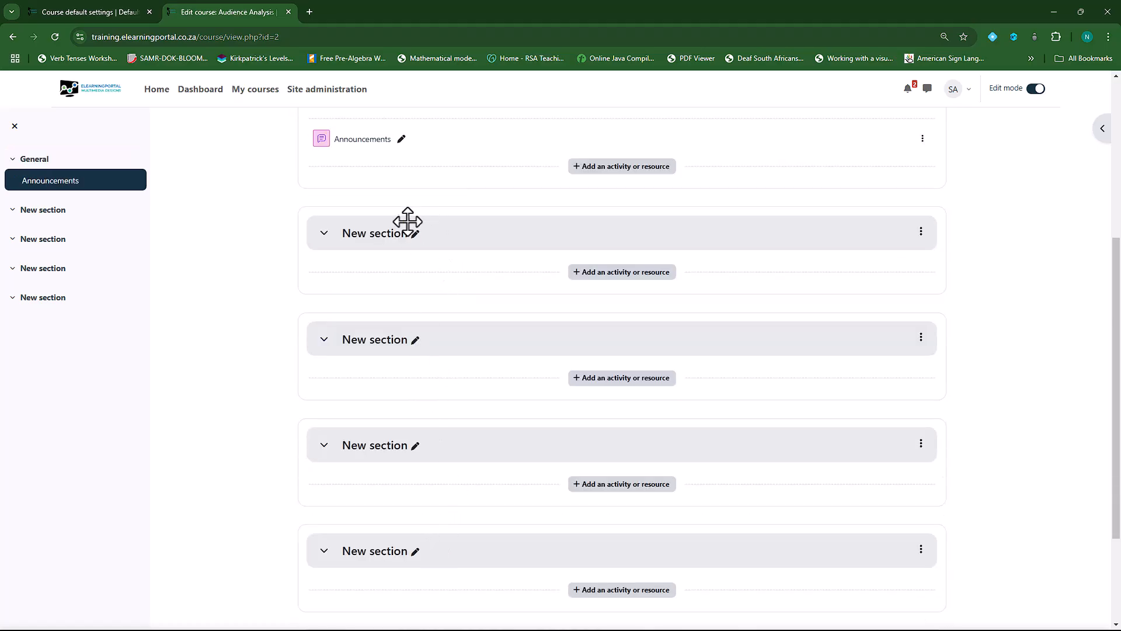
Step: Compare the default Maximum number of sections and Number of sections with the sections on the Audience Analysis course page
{"action": "left_click", "coordinate": [114, 15]}
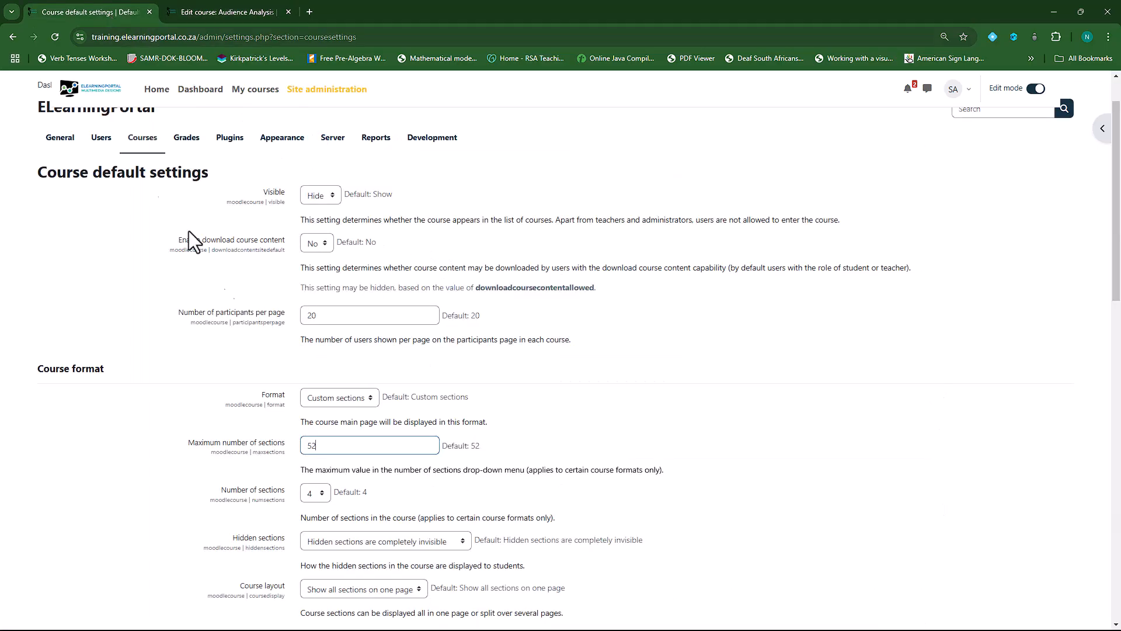
{"action": "left_click", "coordinate": [324, 446]}
{"action": "double_click", "coordinate": [327, 447]}
{"action": "scroll", "coordinate": [331, 448], "scroll_direction": "down", "scroll_amount": 3}
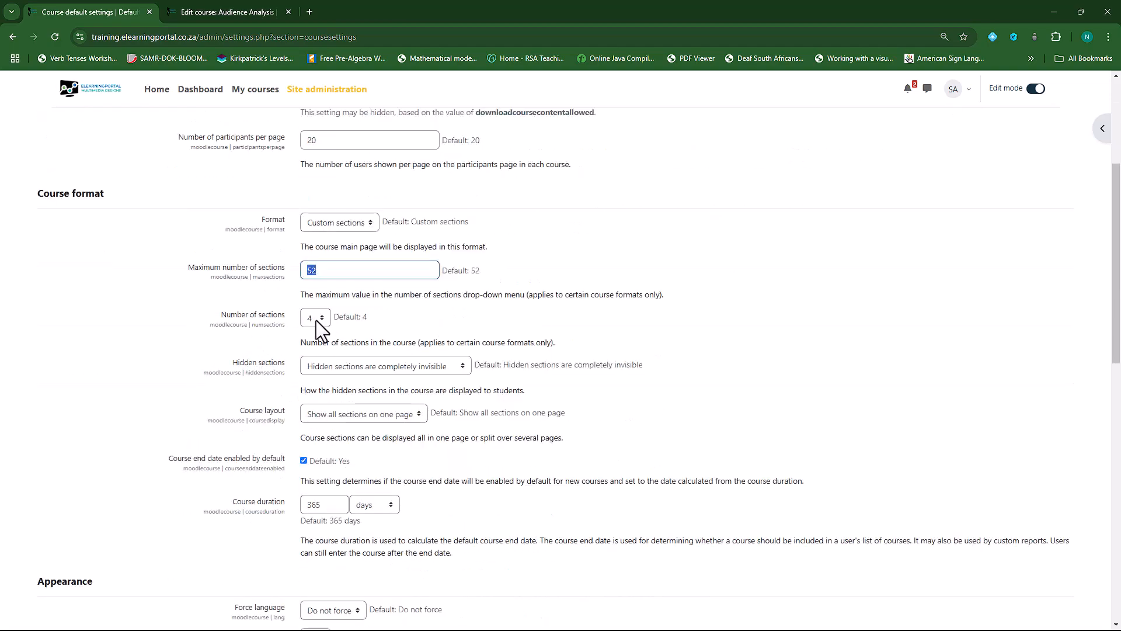
{"action": "left_click", "coordinate": [237, 12]}
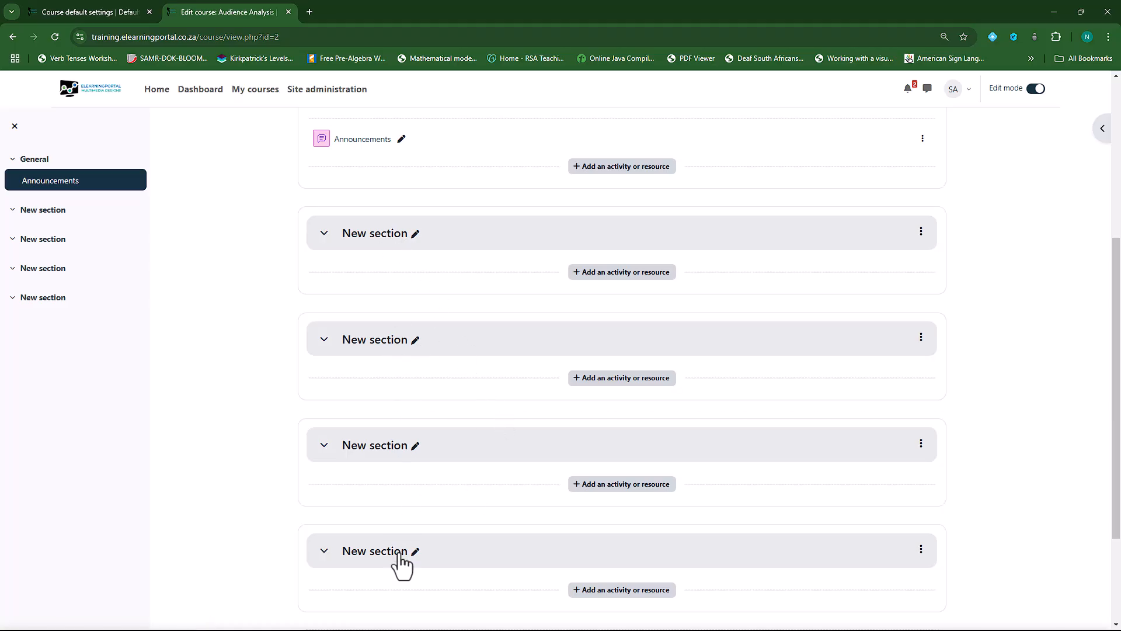
{"action": "left_click", "coordinate": [117, 11]}
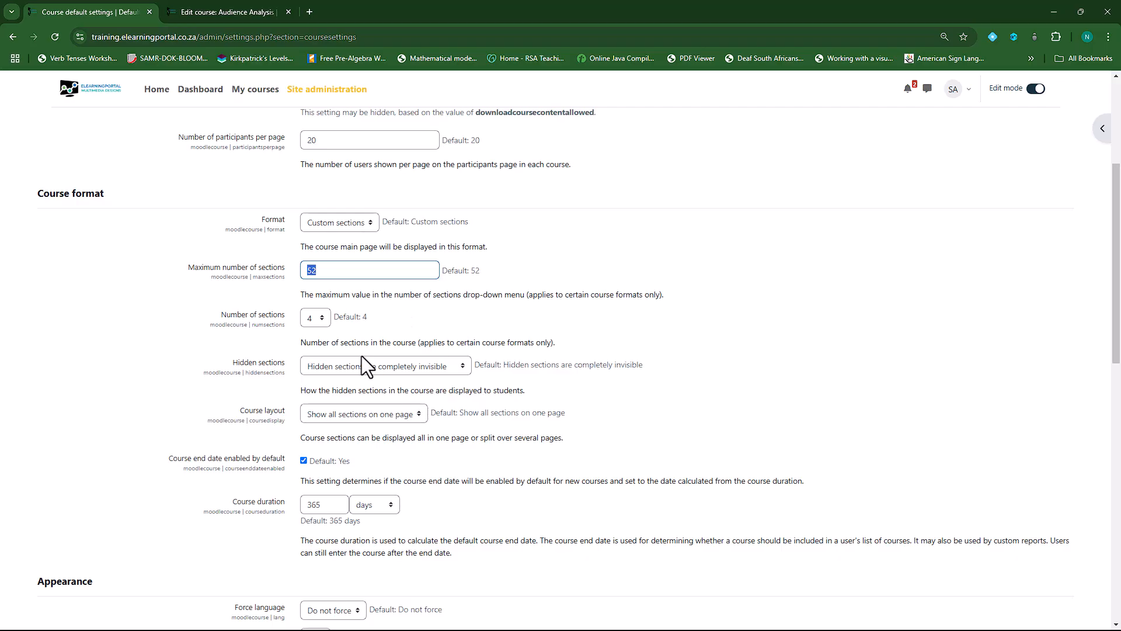
Step: Examine the full range of Number of sections choices against the Maximum number of sections default, leaving both unchanged
{"action": "left_click", "coordinate": [321, 319]}
{"action": "left_click_drag", "start_coordinate": [324, 89], "coordinate": [318, 296]}
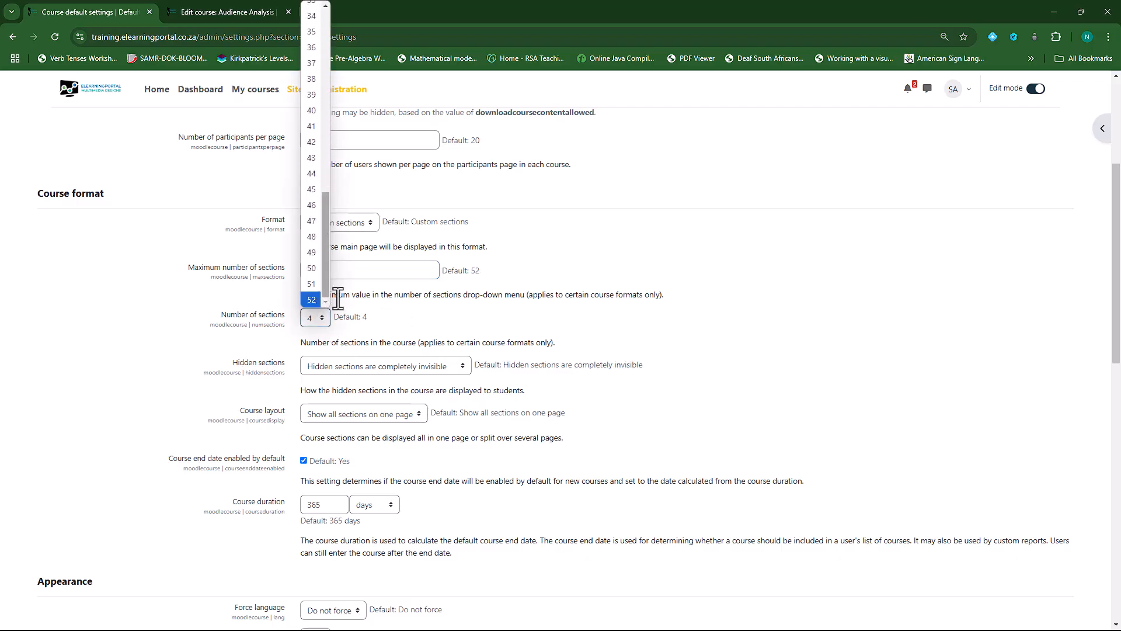
{"action": "left_click", "coordinate": [419, 290]}
{"action": "double_click", "coordinate": [329, 271]}
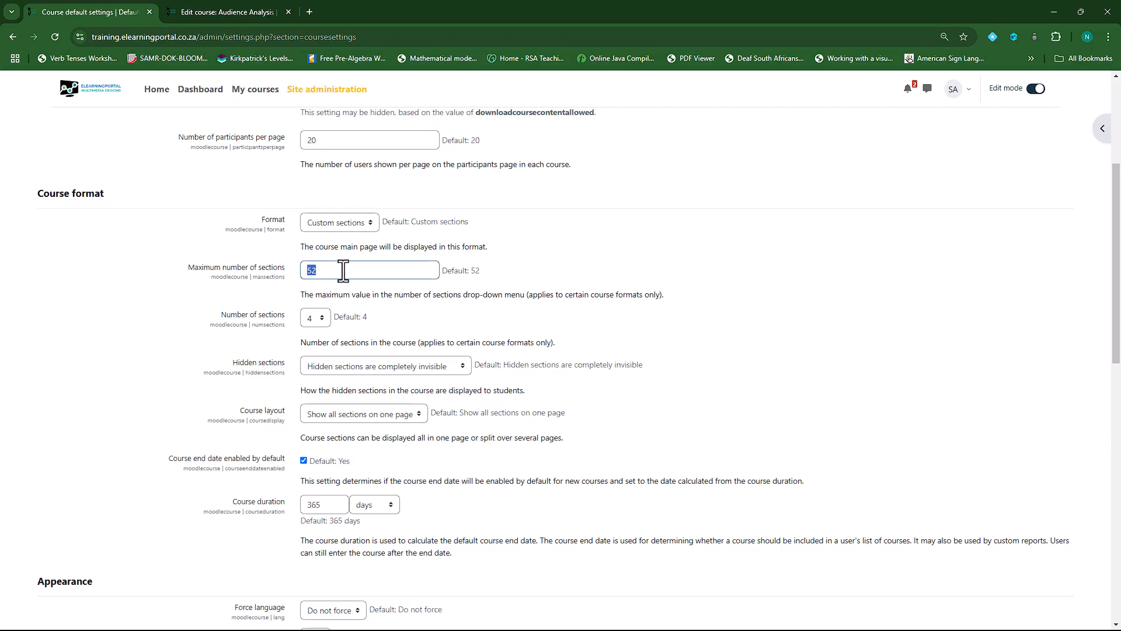
{"action": "left_click", "coordinate": [327, 317]}
{"action": "scroll", "coordinate": [315, 193], "scroll_direction": "down", "scroll_amount": 10}
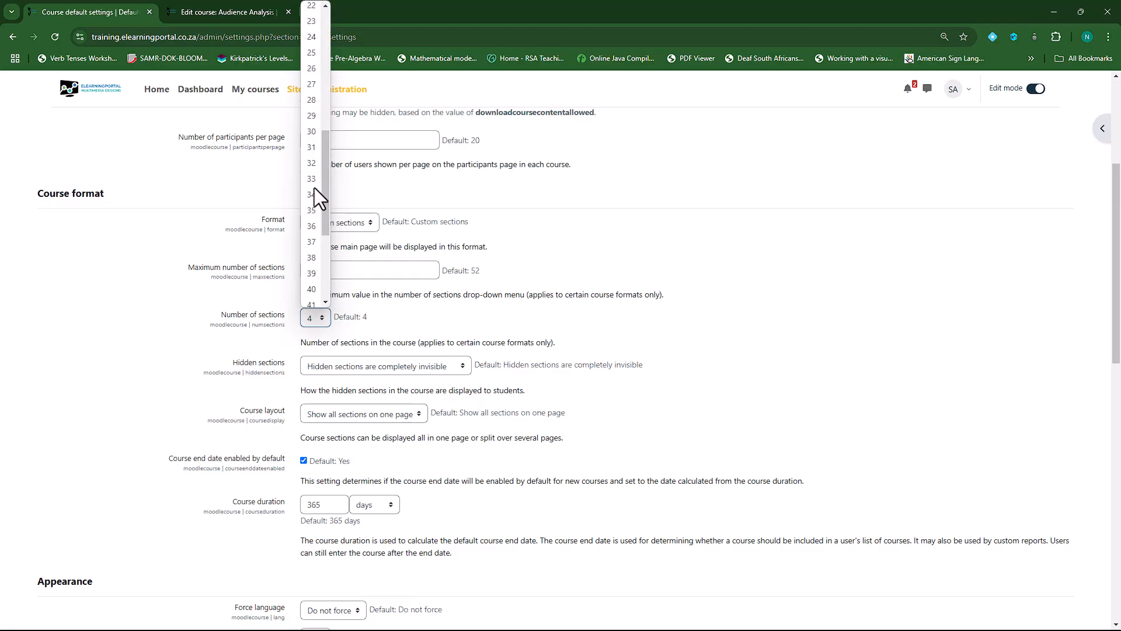
{"action": "left_click", "coordinate": [658, 259]}
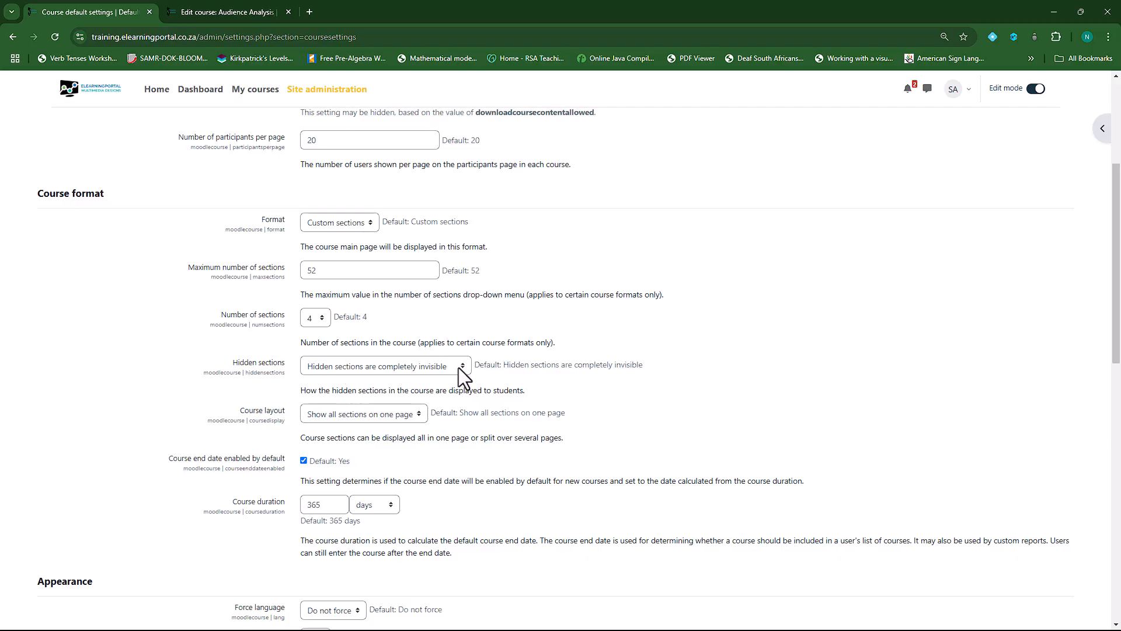
Step: Review the default Hidden sections options alongside the Audience Analysis course page, keeping the current selection
{"action": "left_click", "coordinate": [246, 11]}
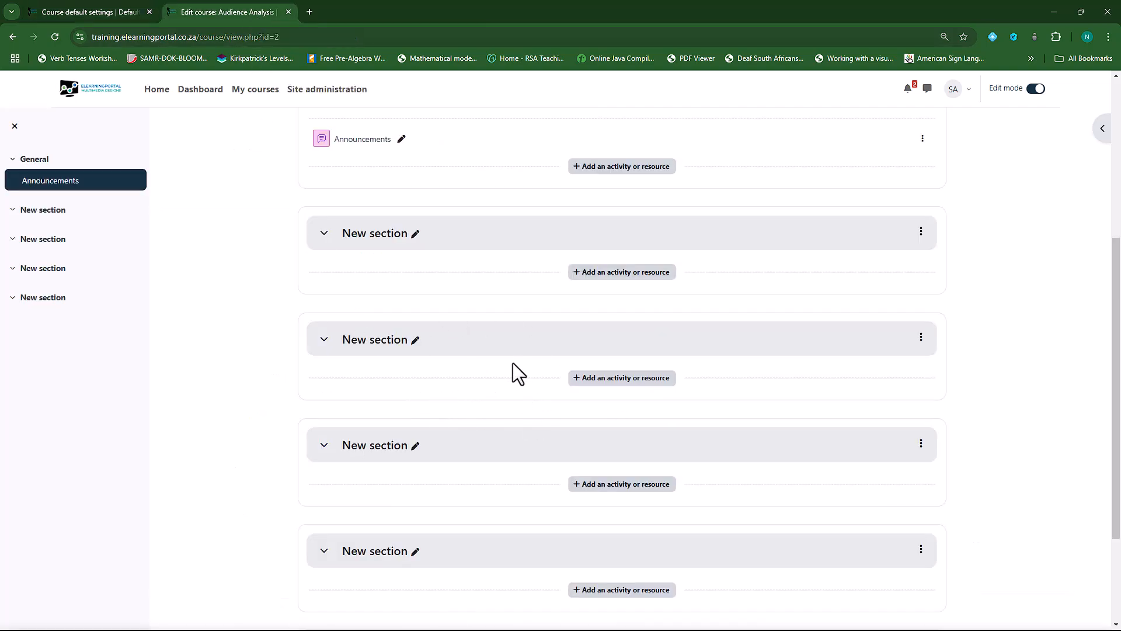
{"action": "left_click", "coordinate": [88, 12]}
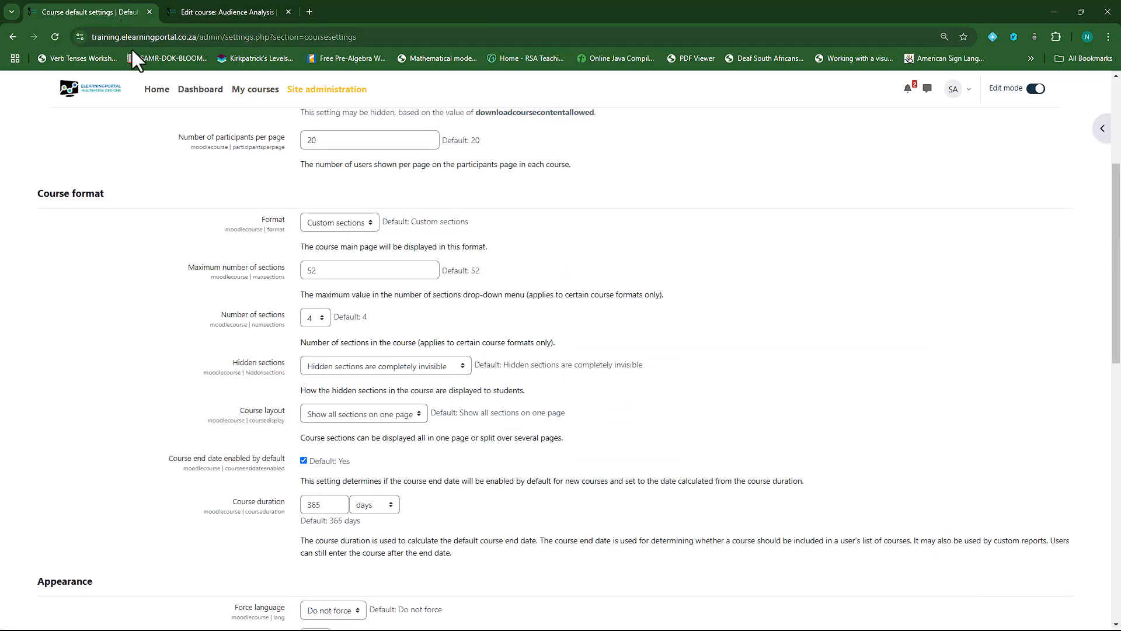
{"action": "left_click", "coordinate": [462, 365]}
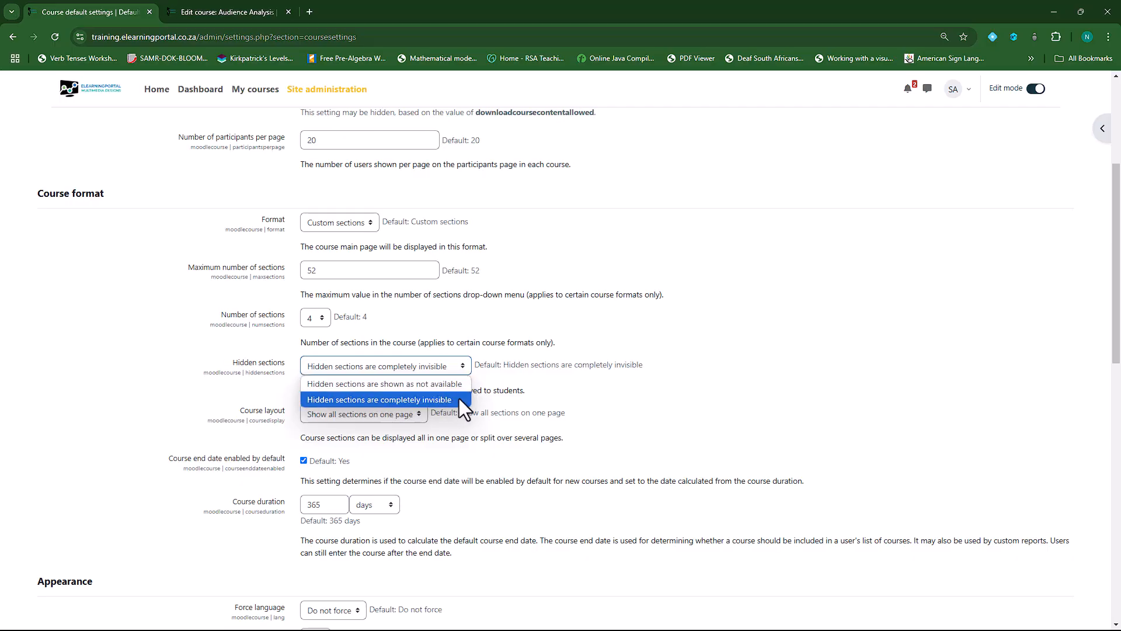
{"action": "left_click", "coordinate": [682, 370]}
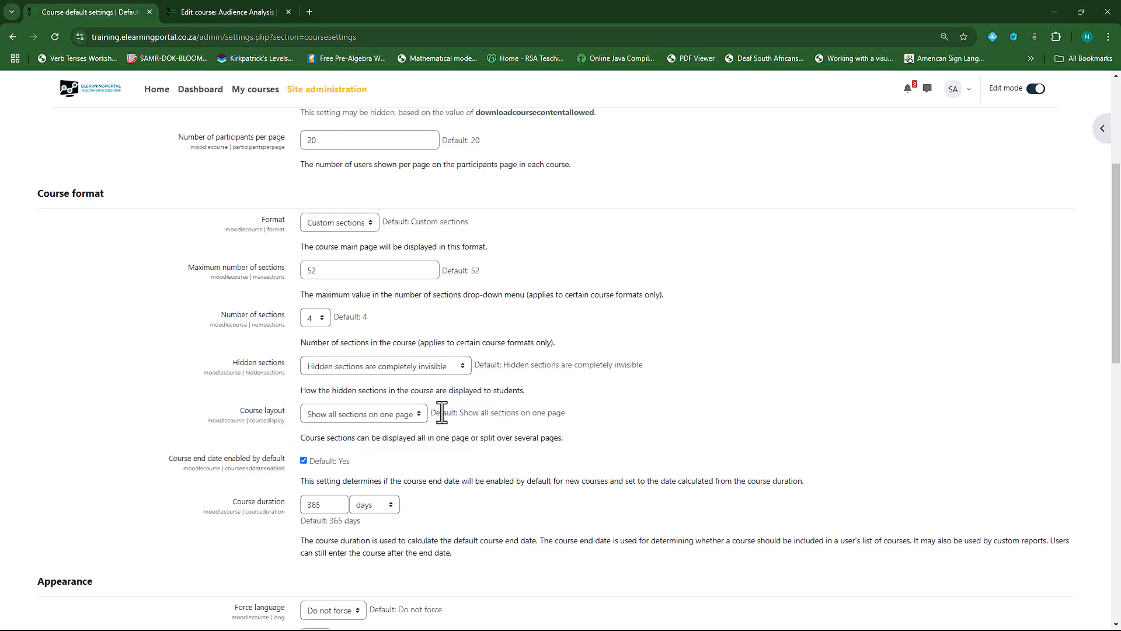
Step: Review the default Course layout options alongside the Audience Analysis course page, keeping Show all sections on one page
{"action": "scroll", "coordinate": [442, 413], "scroll_direction": "down", "scroll_amount": 1}
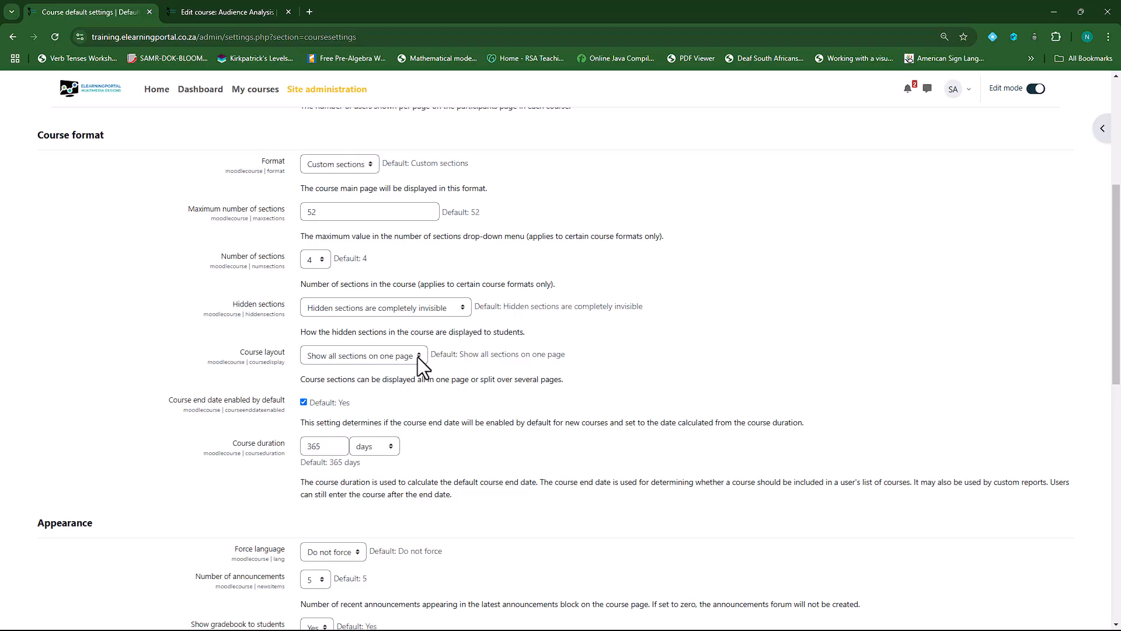
{"action": "left_click", "coordinate": [248, 5]}
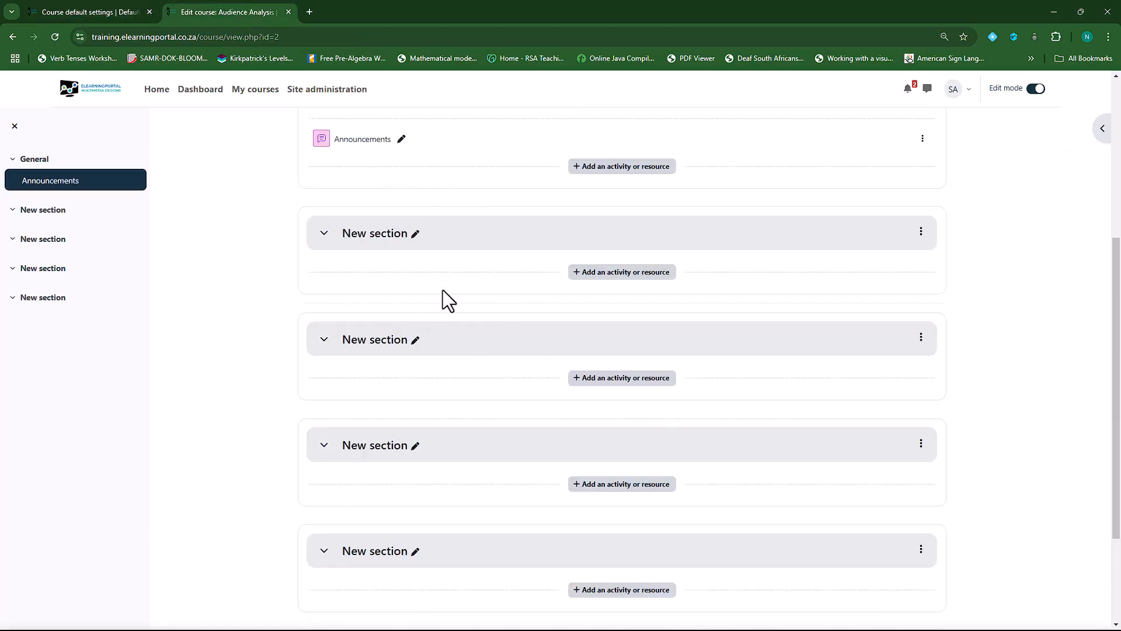
{"action": "left_click", "coordinate": [115, 12]}
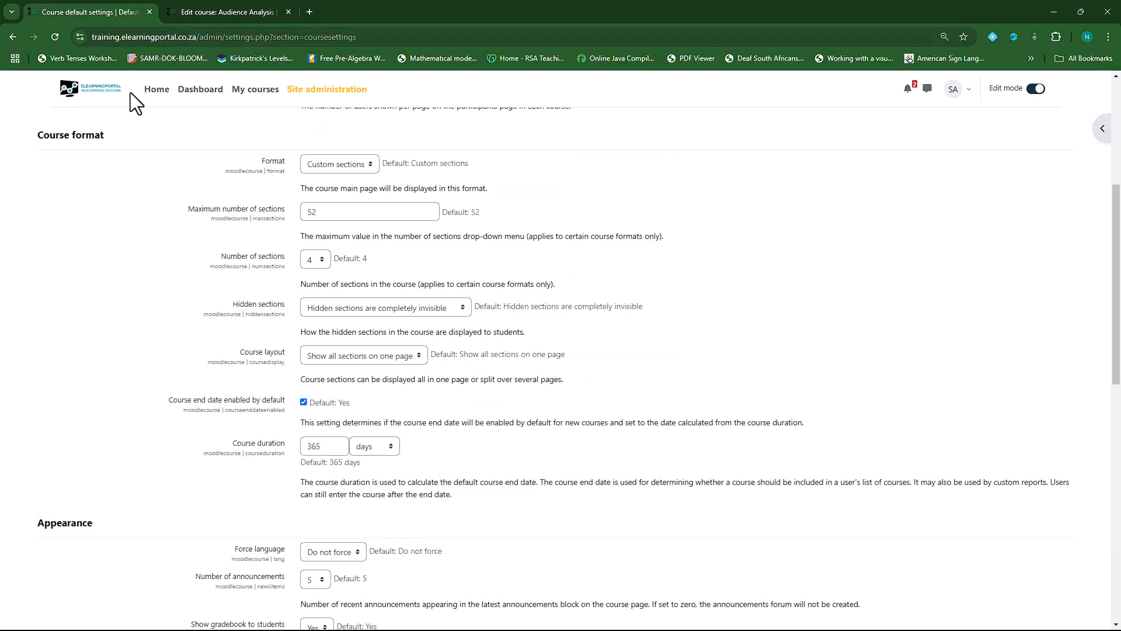
{"action": "left_click", "coordinate": [411, 352]}
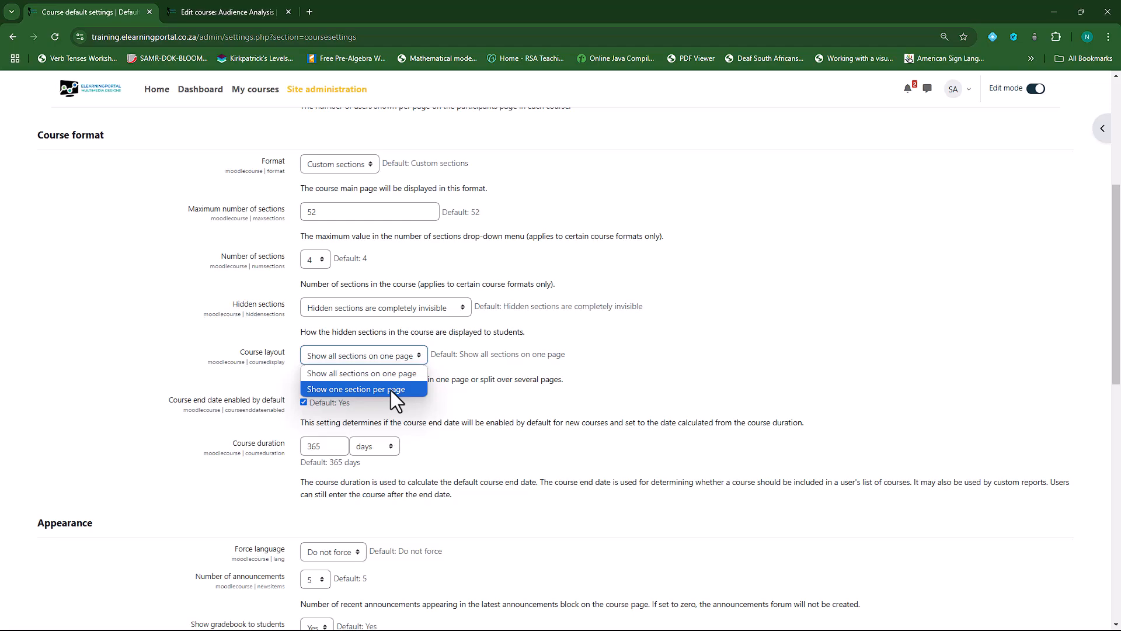
{"action": "left_click", "coordinate": [631, 292]}
Step: Compare the Course end date enabled by default setting with the Course end date in the Audience Analysis course settings
{"action": "scroll", "coordinate": [511, 286], "scroll_direction": "down", "scroll_amount": 2}
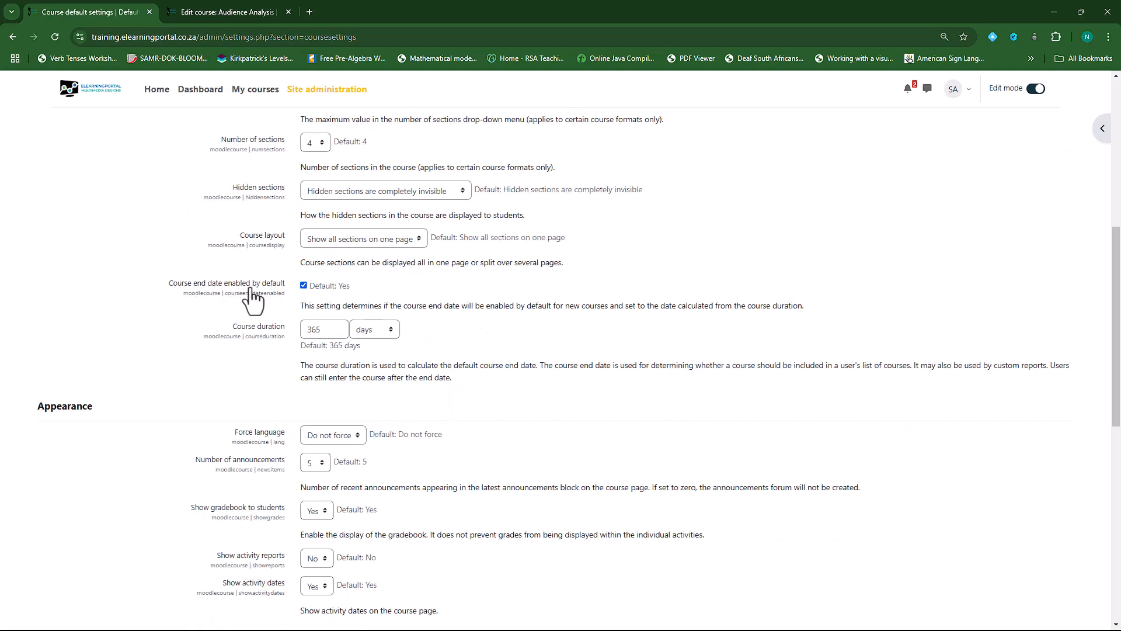
{"action": "left_click", "coordinate": [244, 12]}
{"action": "scroll", "coordinate": [522, 371], "scroll_direction": "up", "scroll_amount": 4}
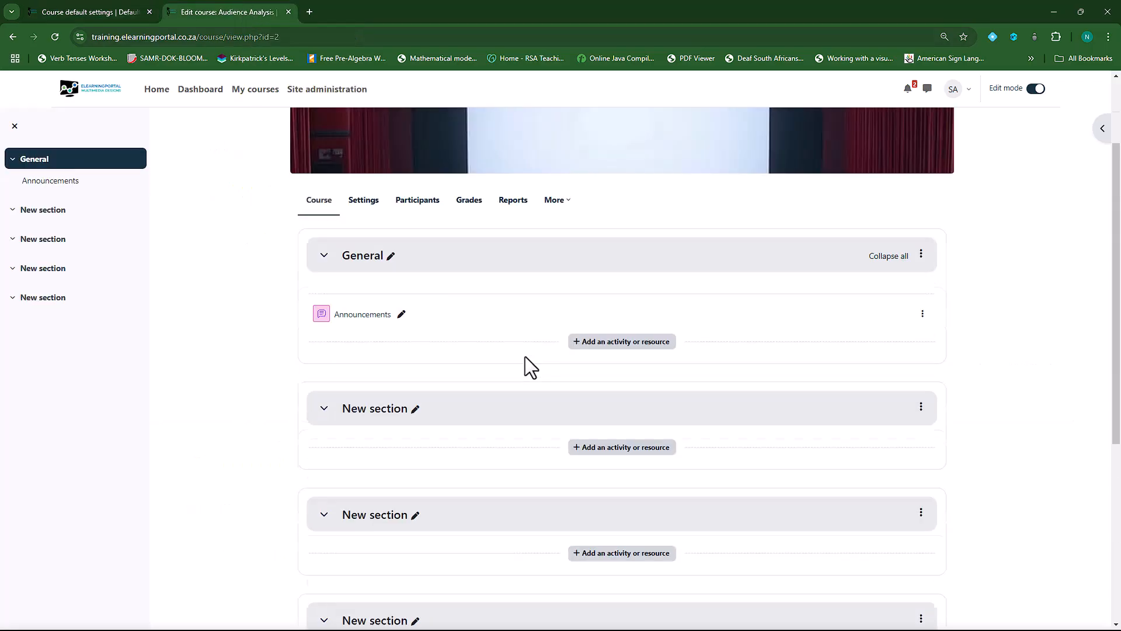
{"action": "left_click", "coordinate": [368, 263]}
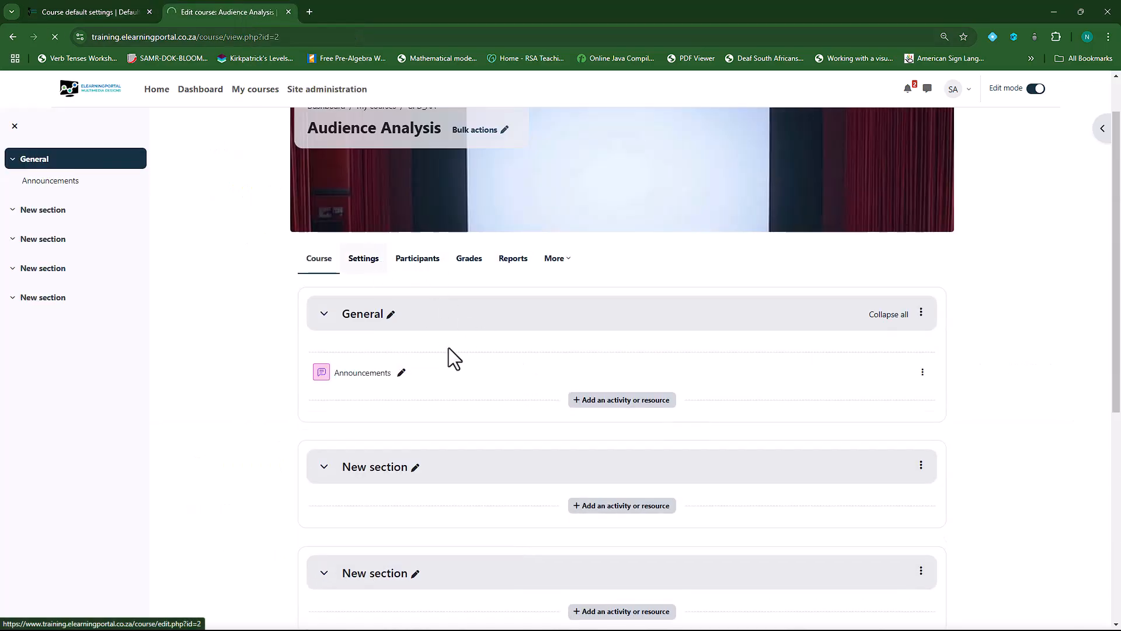
{"action": "scroll", "coordinate": [495, 366], "scroll_direction": "down", "scroll_amount": 4}
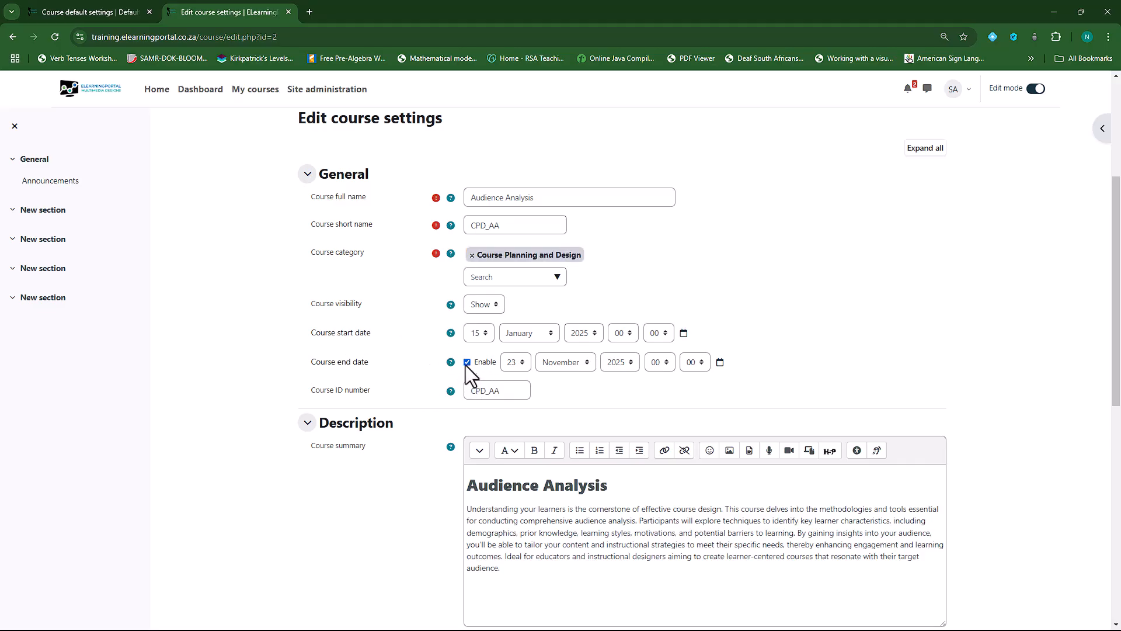
{"action": "left_click", "coordinate": [118, 13]}
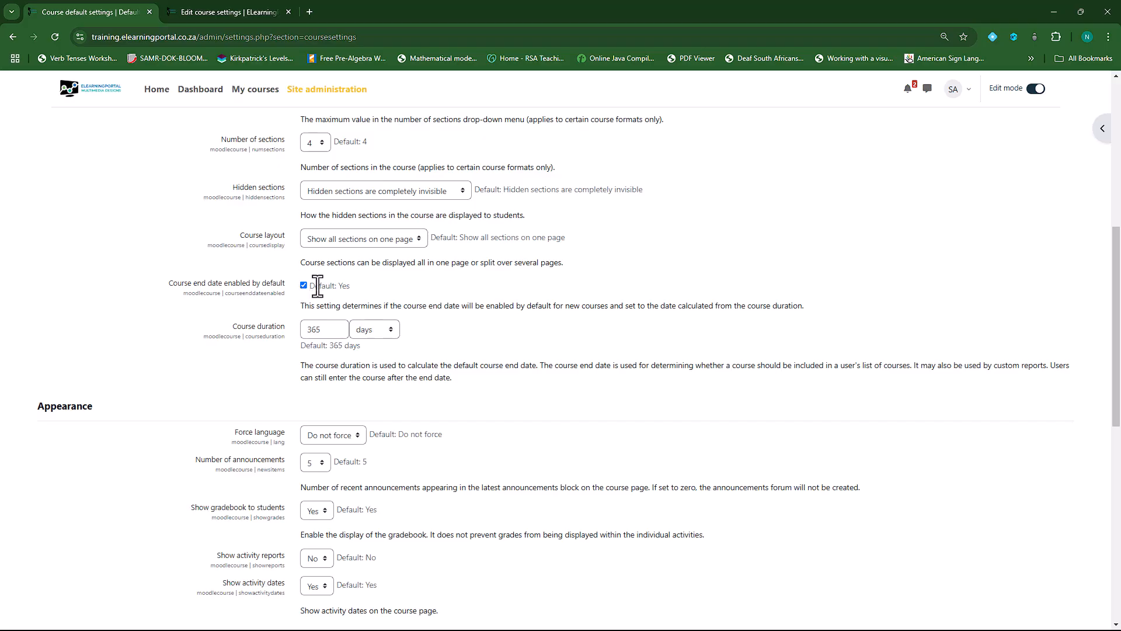
Step: Review the default Course duration and its time unit choices alongside the Audience Analysis course start and end dates
{"action": "scroll", "coordinate": [251, 292], "scroll_direction": "down", "scroll_amount": 1}
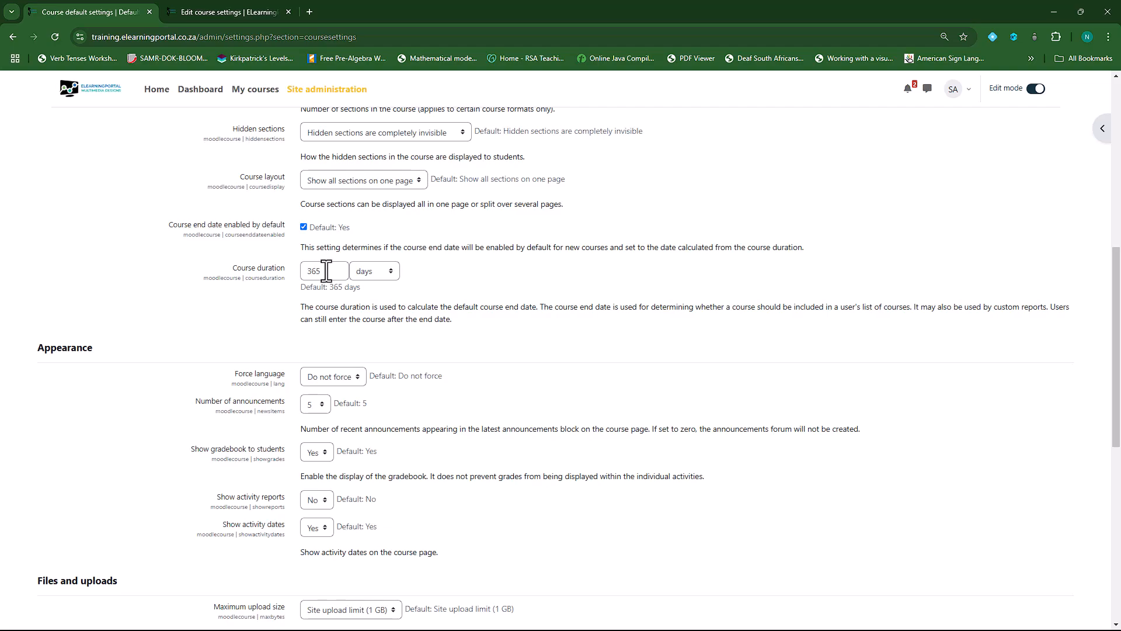
{"action": "left_click", "coordinate": [351, 275]}
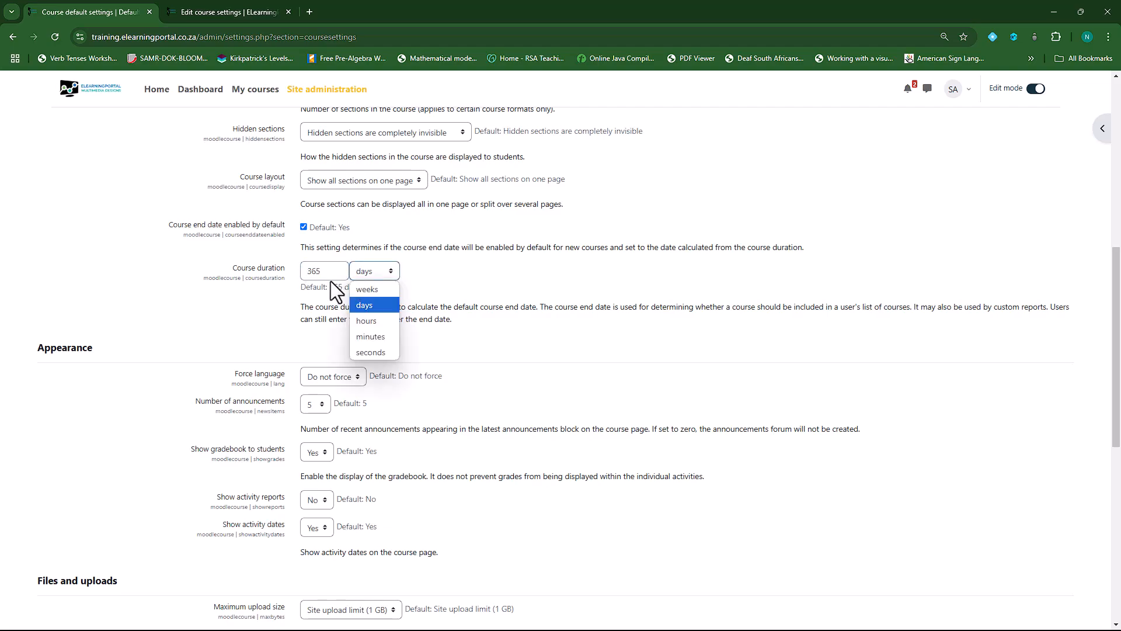
{"action": "left_click", "coordinate": [330, 278]}
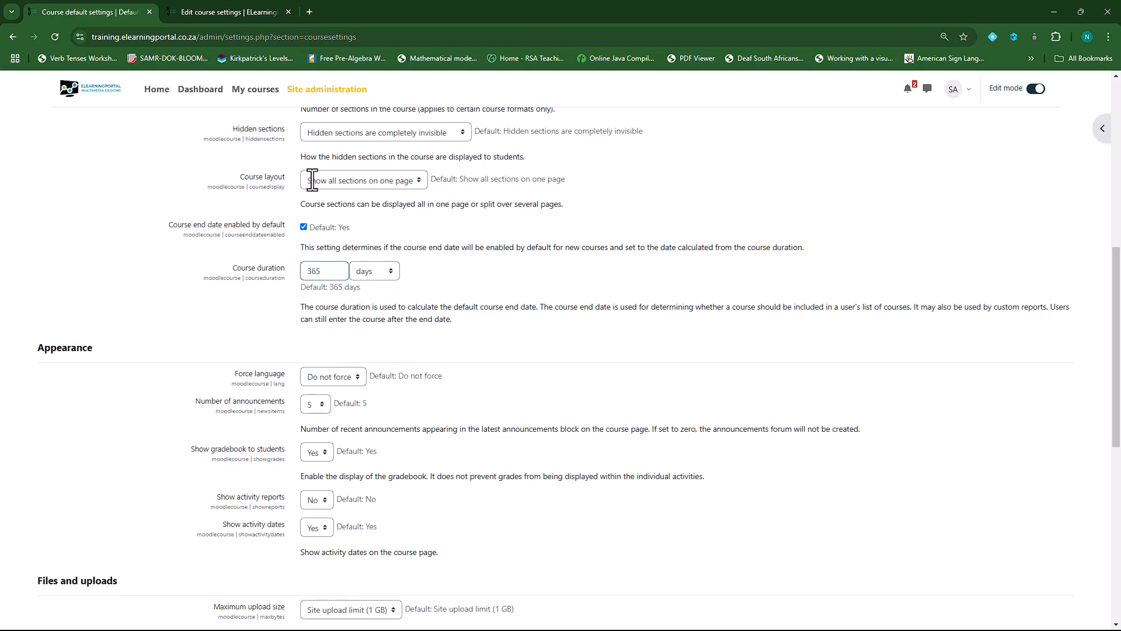
{"action": "left_click", "coordinate": [226, 9]}
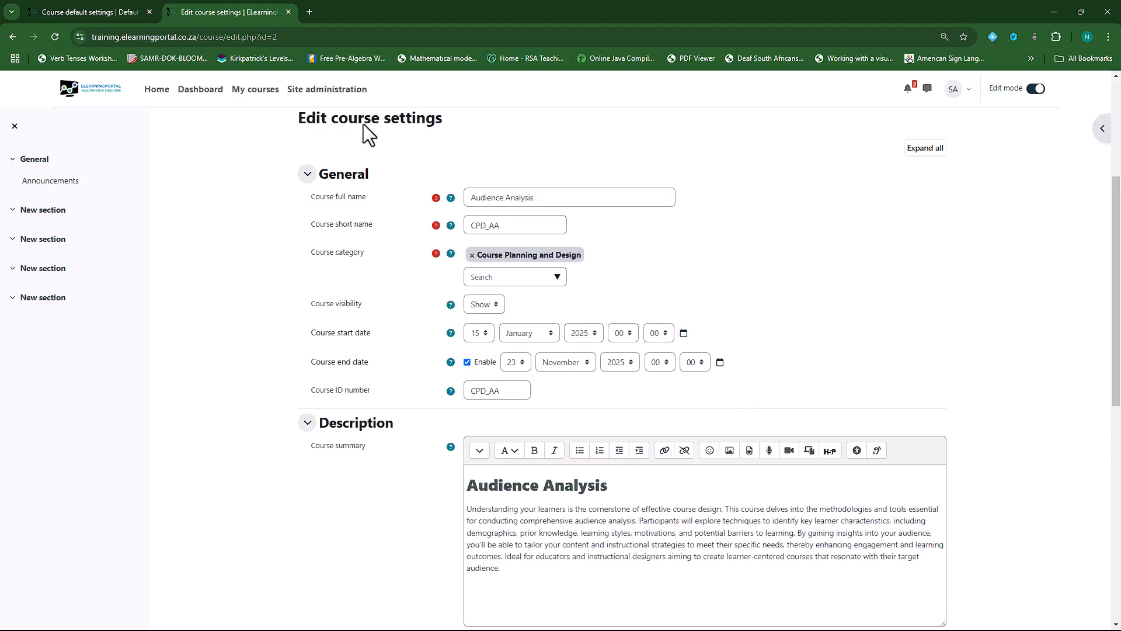
{"action": "left_click", "coordinate": [114, 11]}
Step: Review the default Force language options under Appearance, keeping Do not force
{"action": "scroll", "coordinate": [451, 292], "scroll_direction": "down", "scroll_amount": 1}
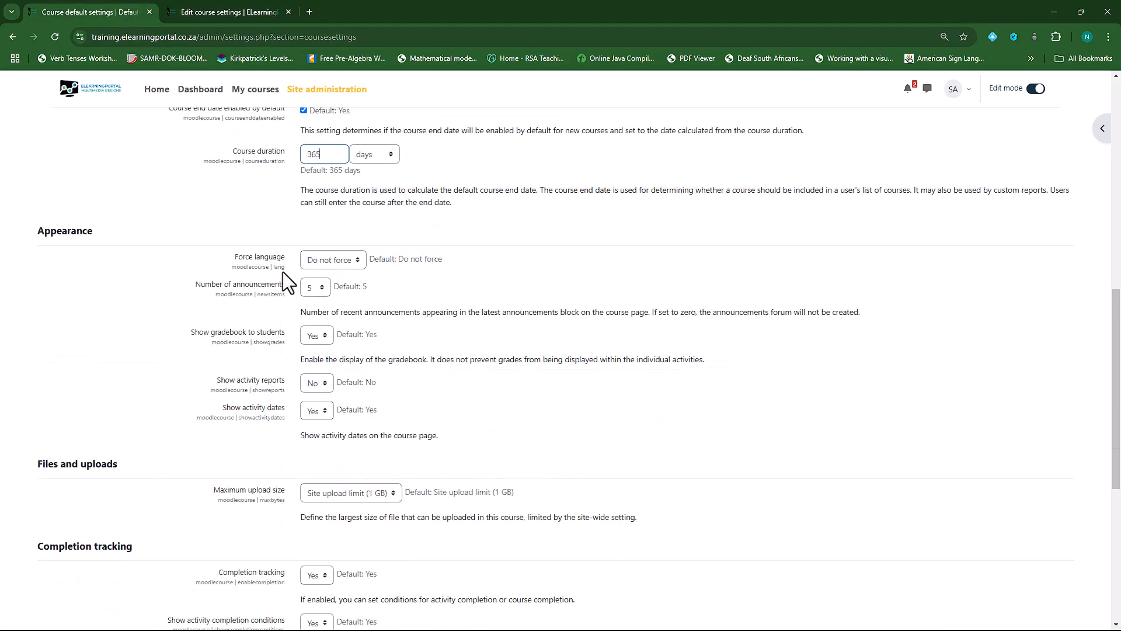
{"action": "left_click", "coordinate": [359, 261]}
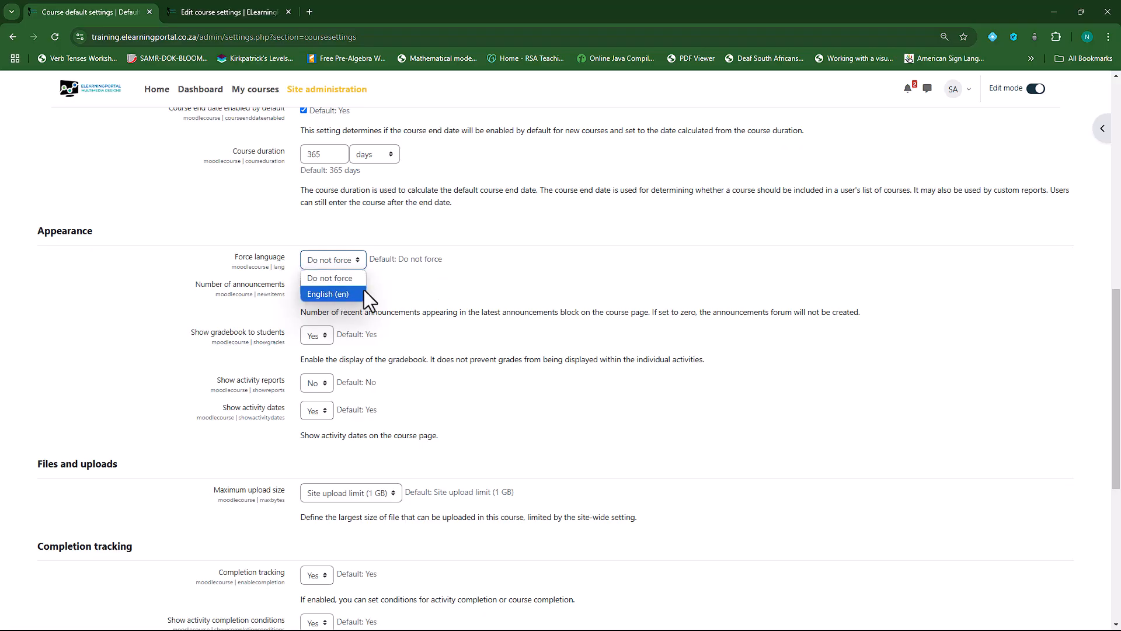
{"action": "left_click", "coordinate": [408, 289]}
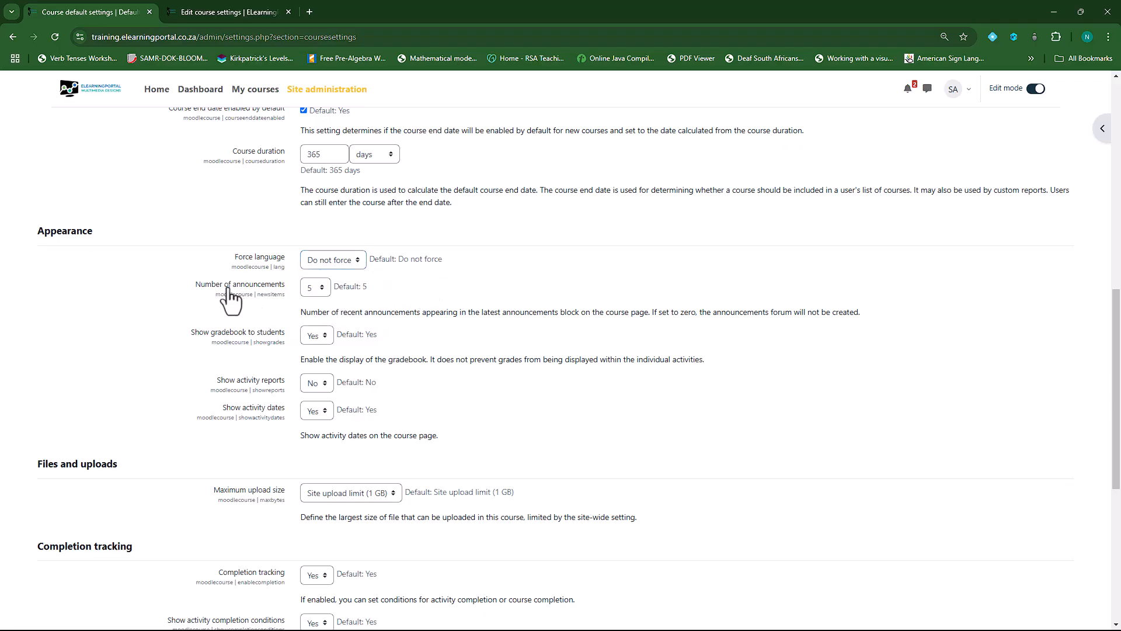
Step: Check the Announcements forum on the Audience Analysis course page and set the default Number of announcements to 1
{"action": "left_click", "coordinate": [229, 13]}
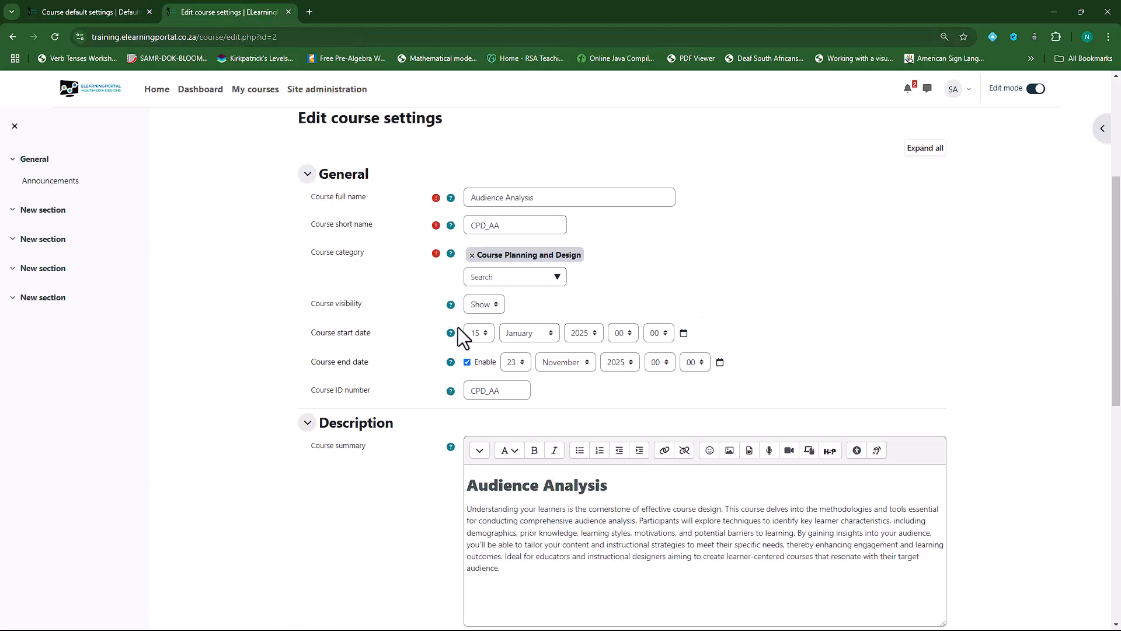
{"action": "scroll", "coordinate": [528, 368], "scroll_direction": "down", "scroll_amount": 10}
{"action": "left_click", "coordinate": [570, 479]}
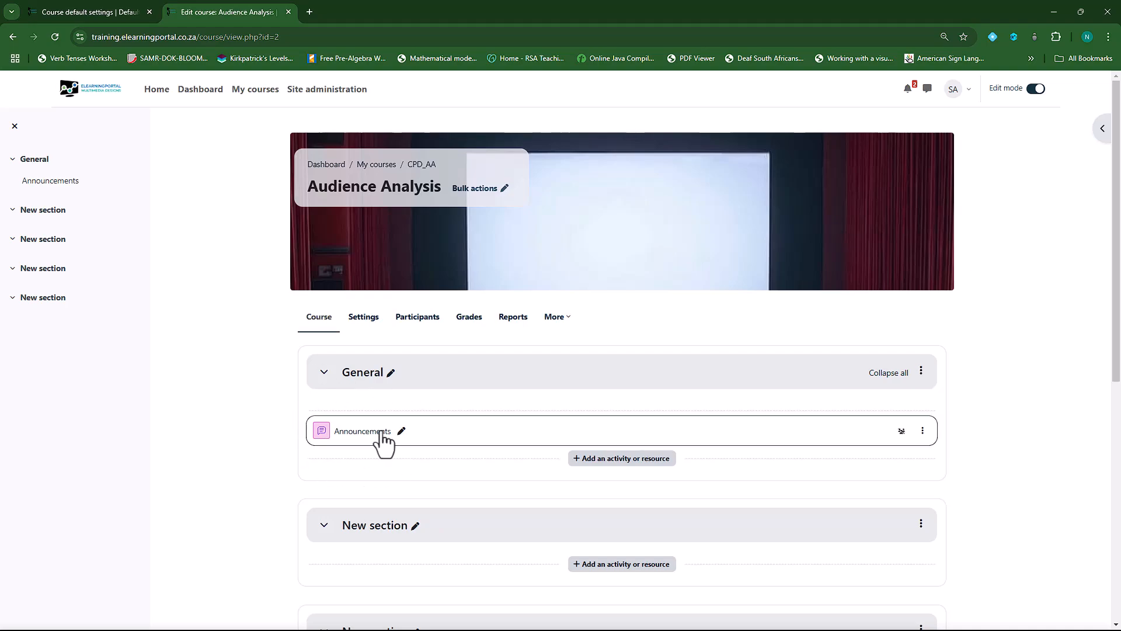
{"action": "left_click", "coordinate": [134, 17]}
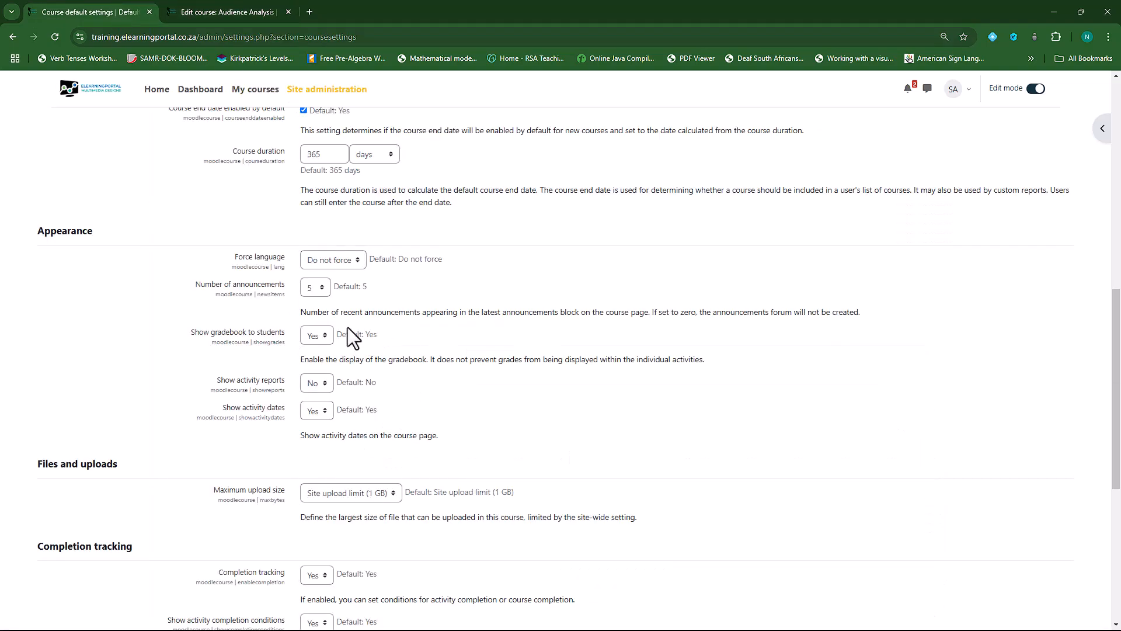
{"action": "left_click", "coordinate": [321, 288]}
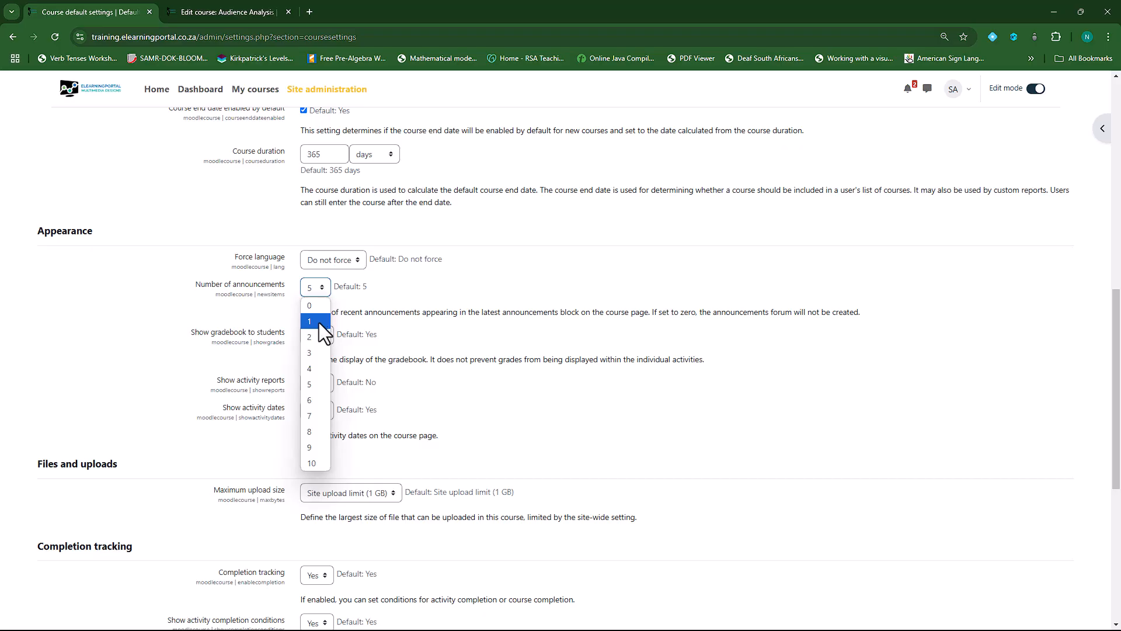
{"action": "left_click", "coordinate": [319, 321]}
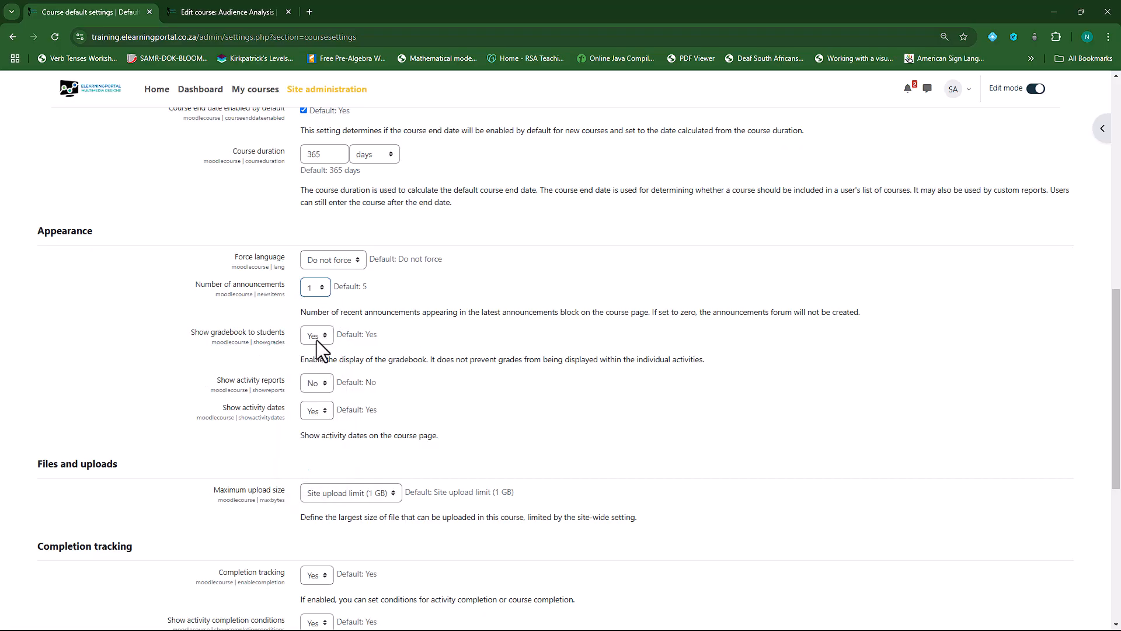
Step: View the Audience Analysis grader report, skipping its tour, for comparison with the Show gradebook to students default
{"action": "left_click", "coordinate": [212, 11]}
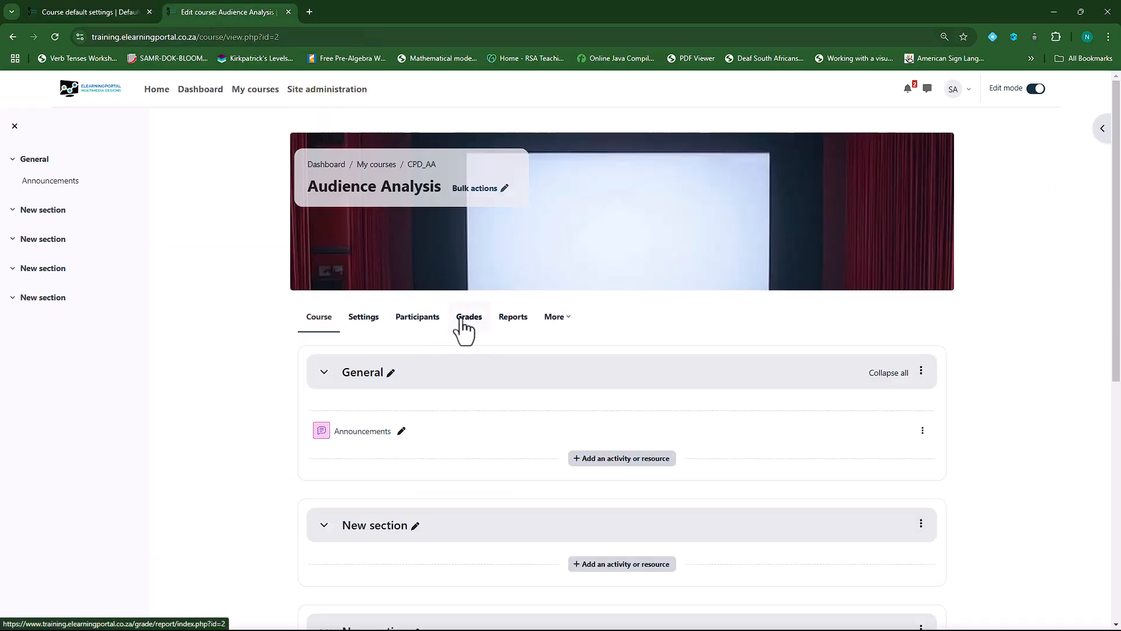
{"action": "left_click", "coordinate": [471, 321]}
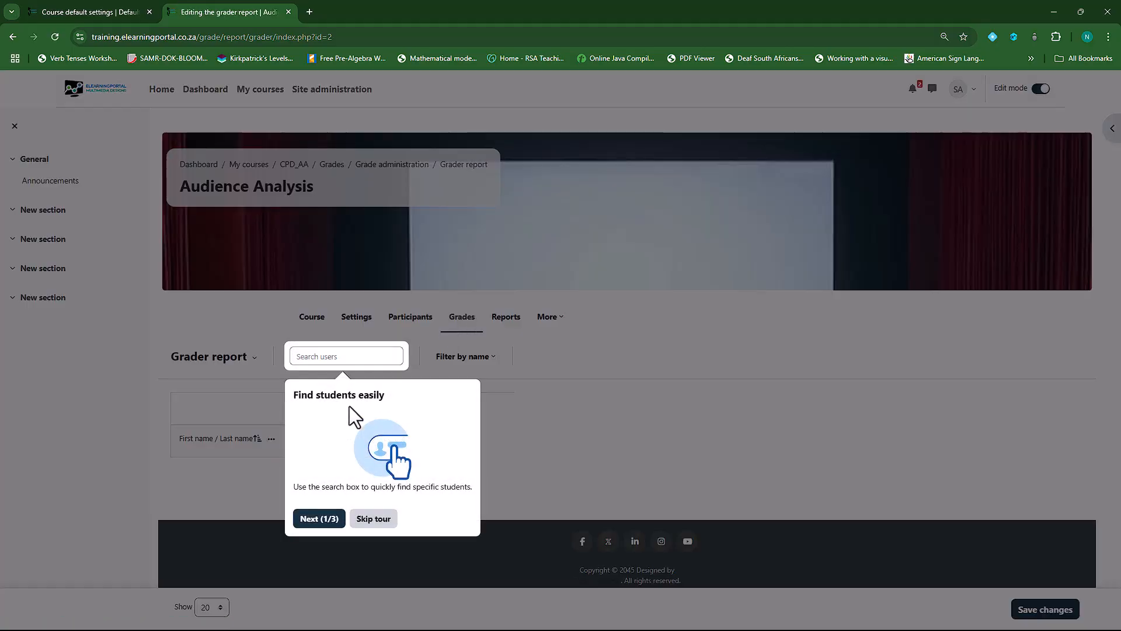
{"action": "left_click", "coordinate": [375, 519]}
{"action": "left_click", "coordinate": [103, 11]}
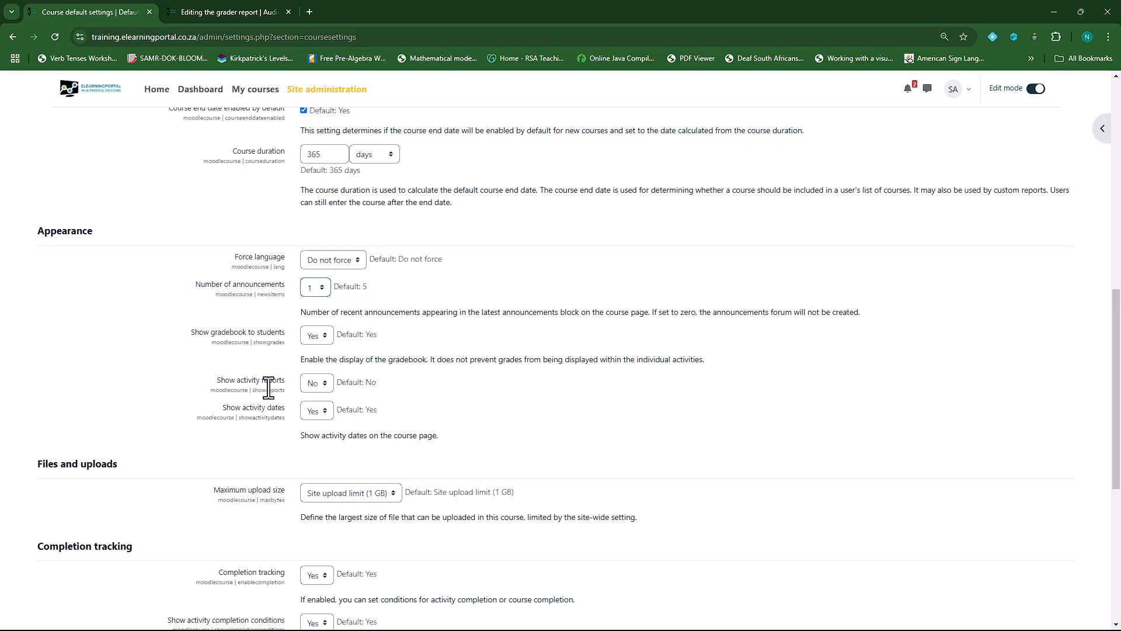
Step: Check the Audience Analysis Reports page and set the default Show activity reports option to Yes
{"action": "left_click", "coordinate": [237, 13]}
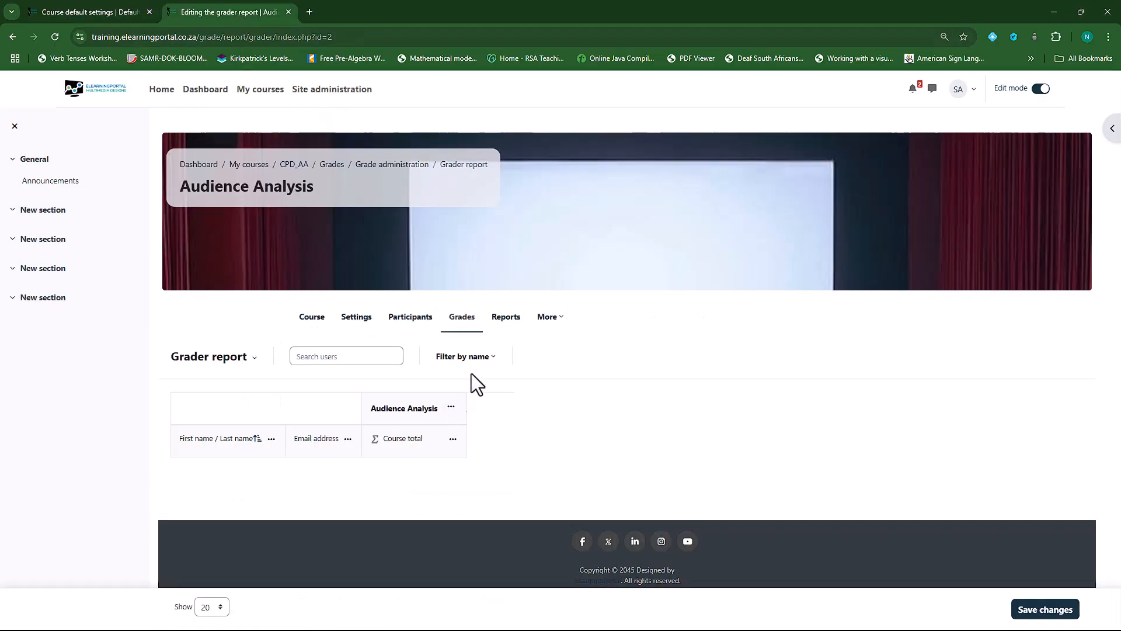
{"action": "left_click", "coordinate": [506, 318]}
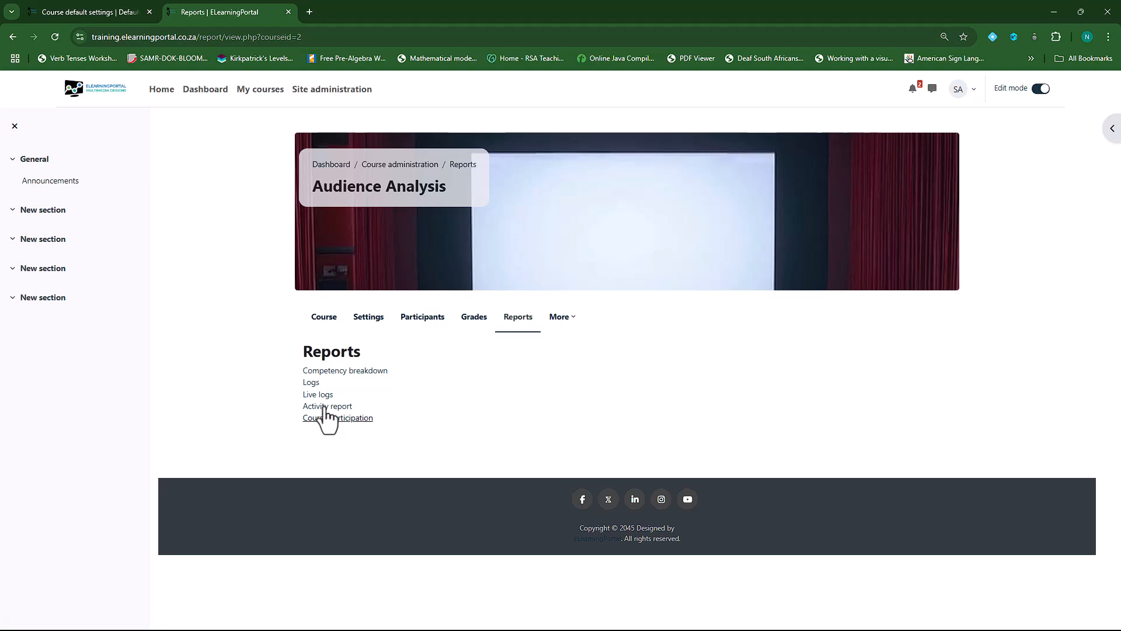
{"action": "left_click", "coordinate": [88, 12]}
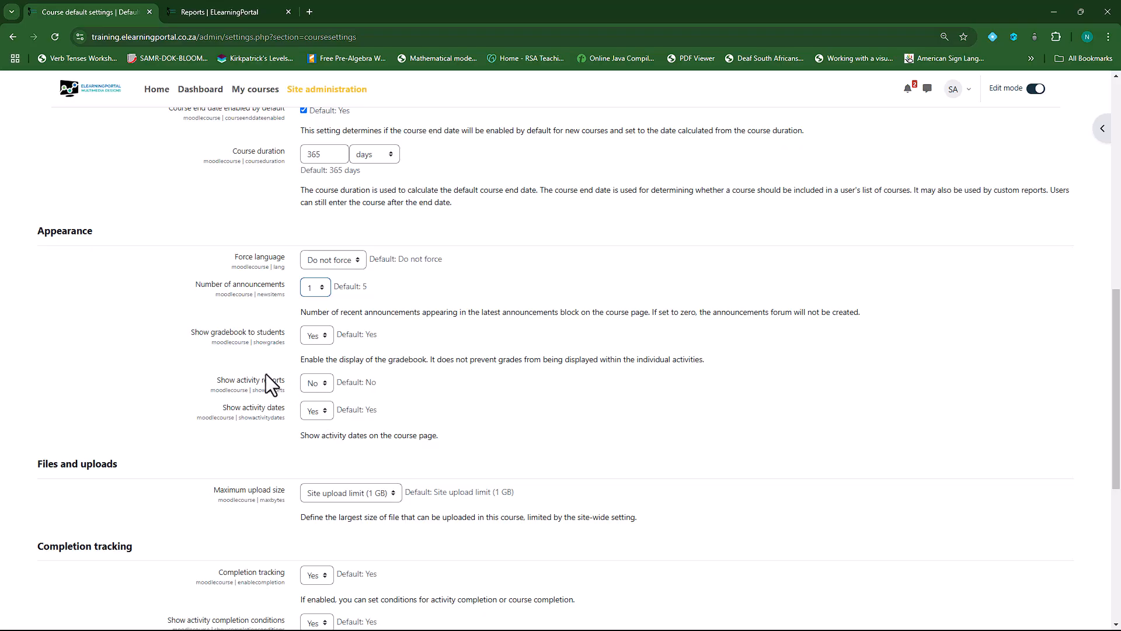
{"action": "left_click", "coordinate": [319, 384]}
{"action": "left_click", "coordinate": [320, 419]}
Step: Set the default Maximum upload size under Files and uploads to 5 MB
{"action": "scroll", "coordinate": [517, 382], "scroll_direction": "down", "scroll_amount": 2}
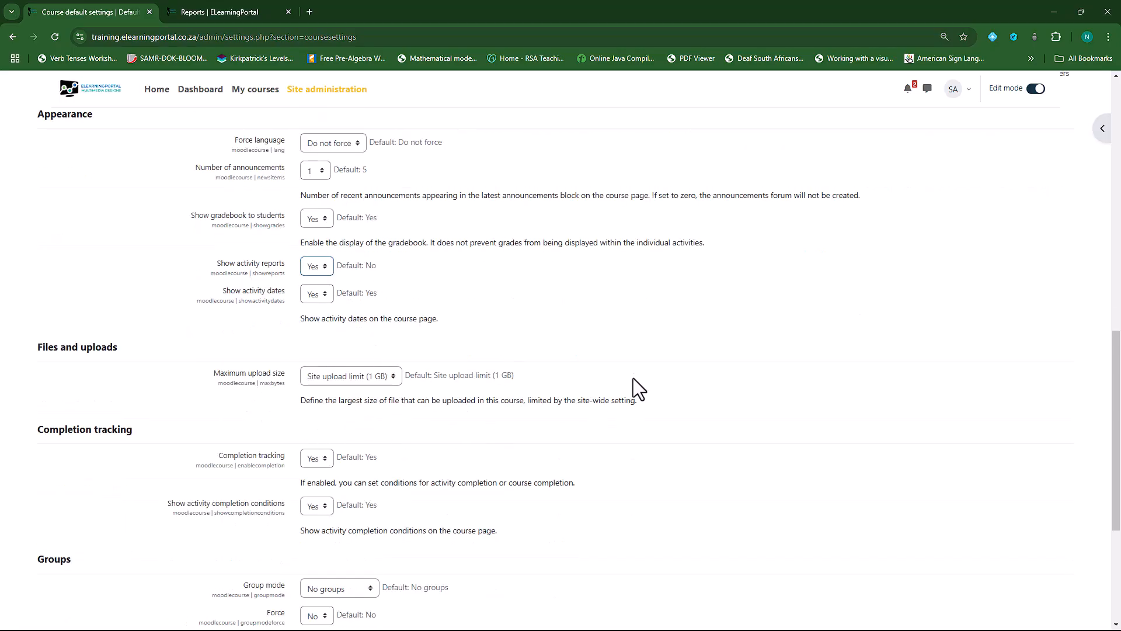
{"action": "left_click", "coordinate": [391, 378]}
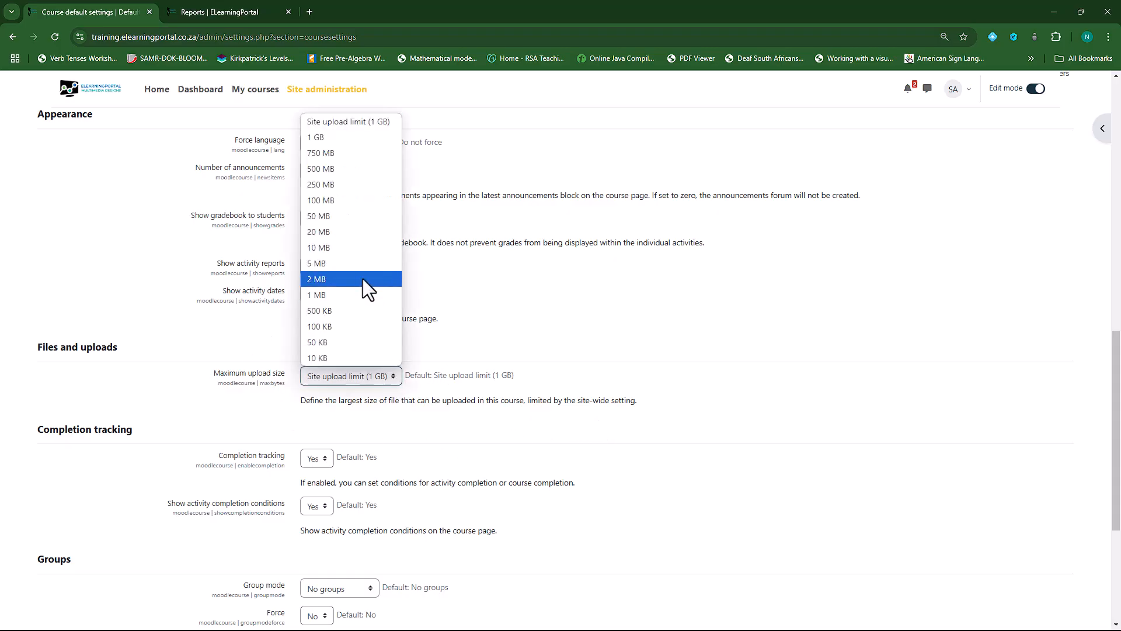
{"action": "left_click", "coordinate": [359, 266]}
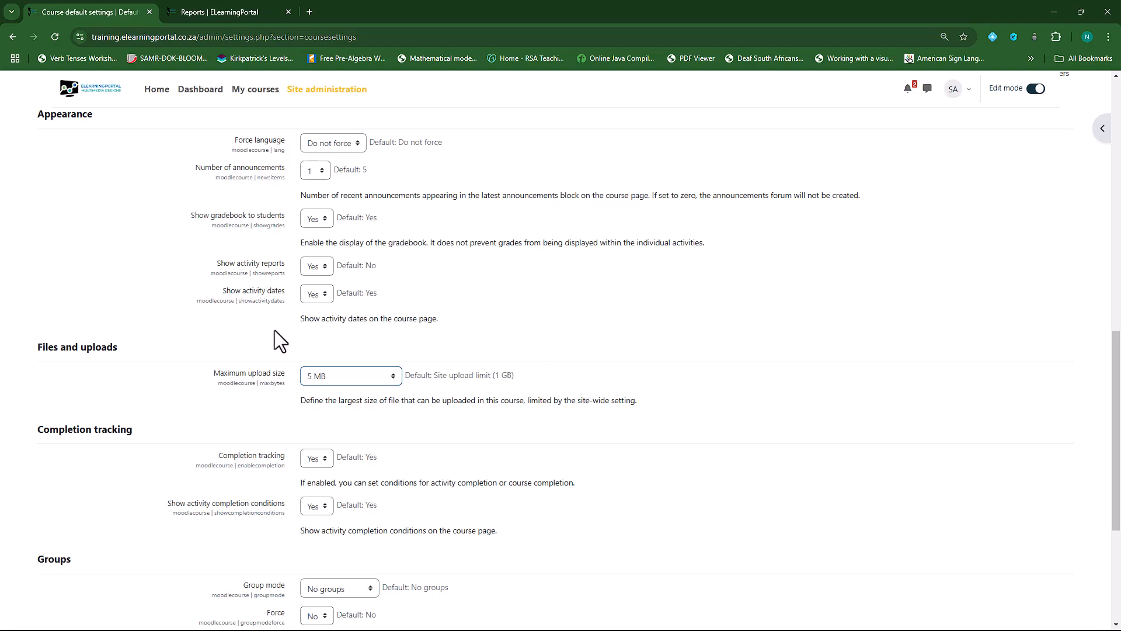
{"action": "left_click", "coordinate": [394, 377]}
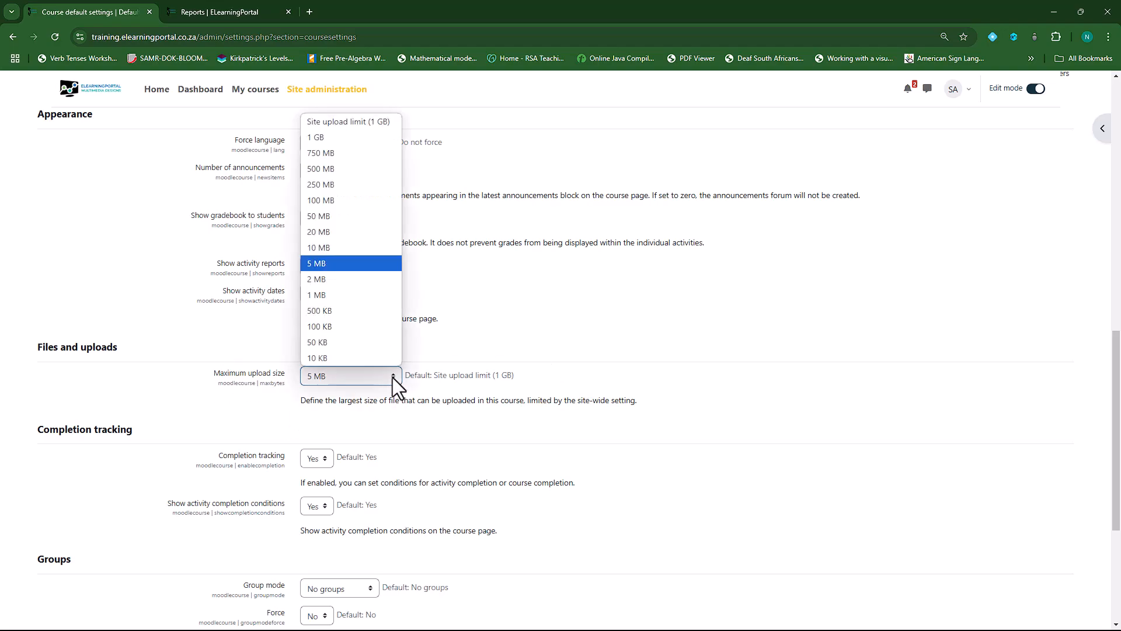
{"action": "left_click", "coordinate": [337, 261]}
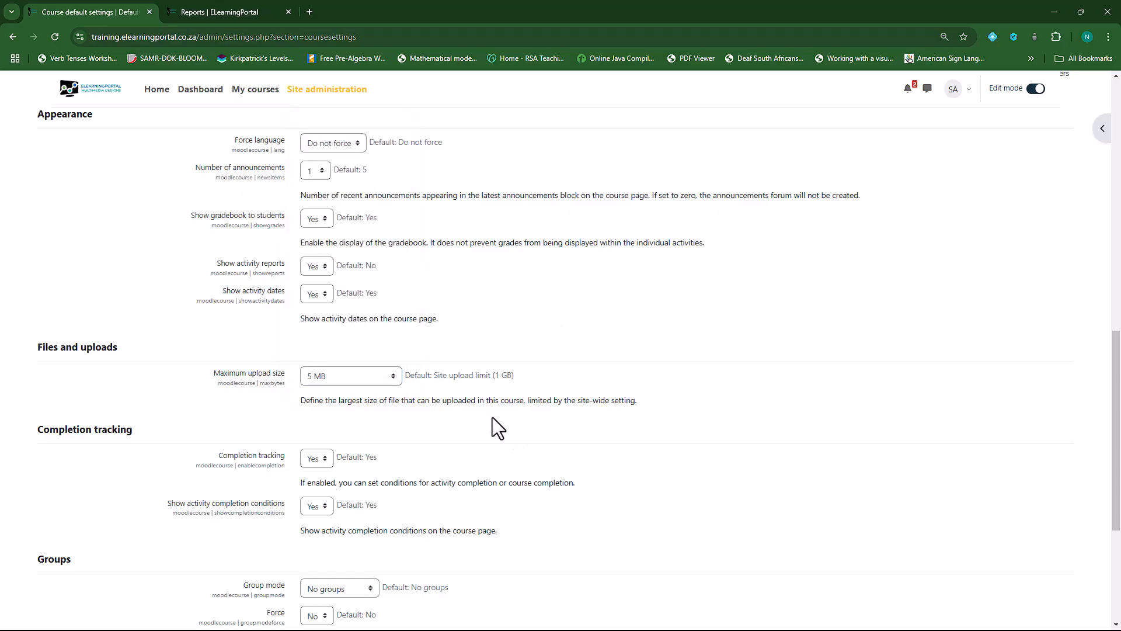
Step: Set the default Group mode to Separate groups, checking the Audience Analysis course page and keeping Force set to No
{"action": "scroll", "coordinate": [496, 422], "scroll_direction": "down", "scroll_amount": 2}
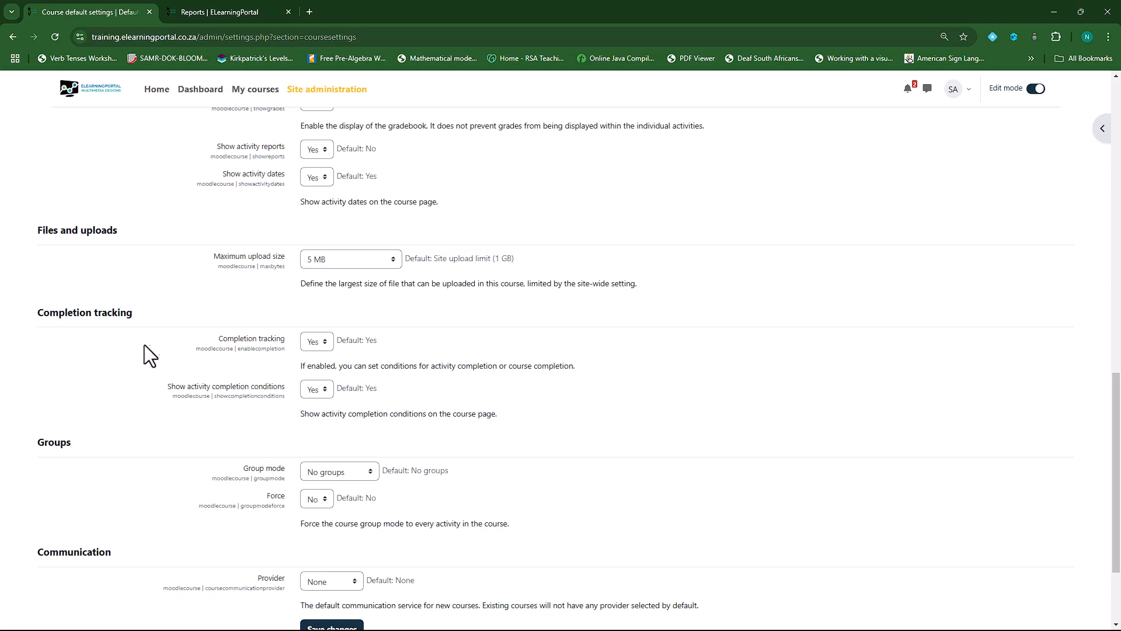
{"action": "scroll", "coordinate": [564, 401], "scroll_direction": "down", "scroll_amount": 2}
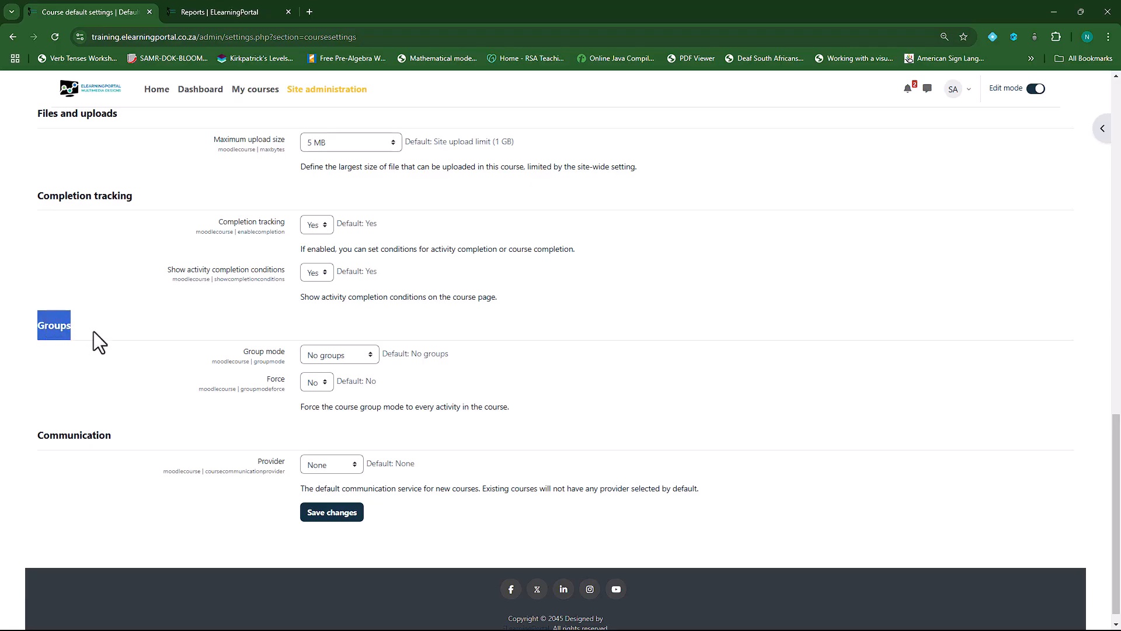
{"action": "left_click", "coordinate": [226, 7]}
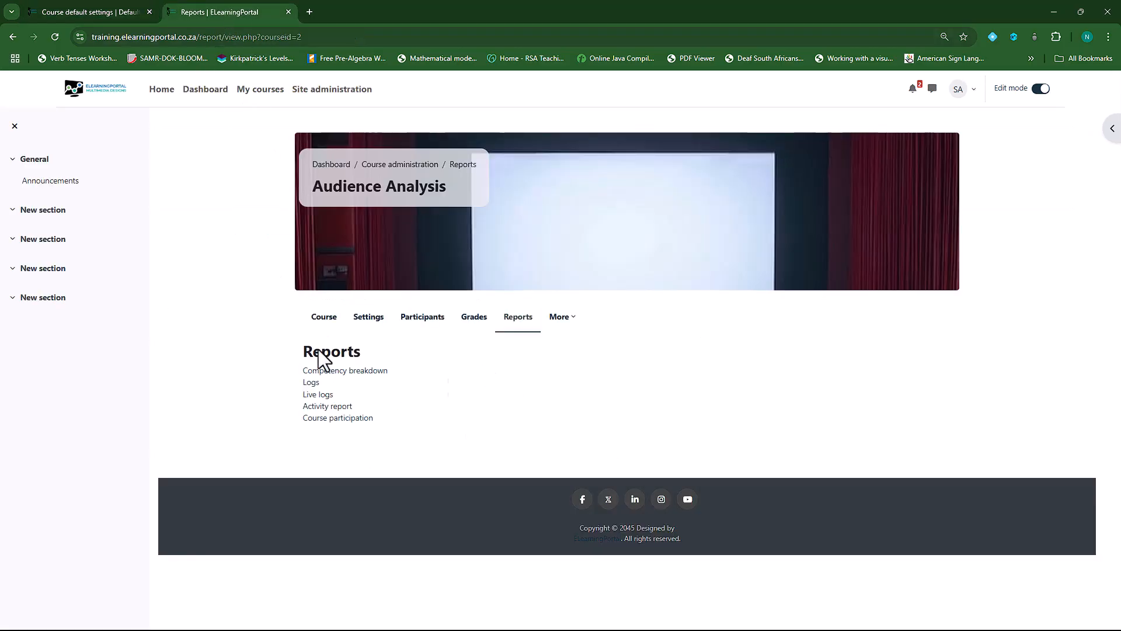
{"action": "left_click", "coordinate": [318, 321]}
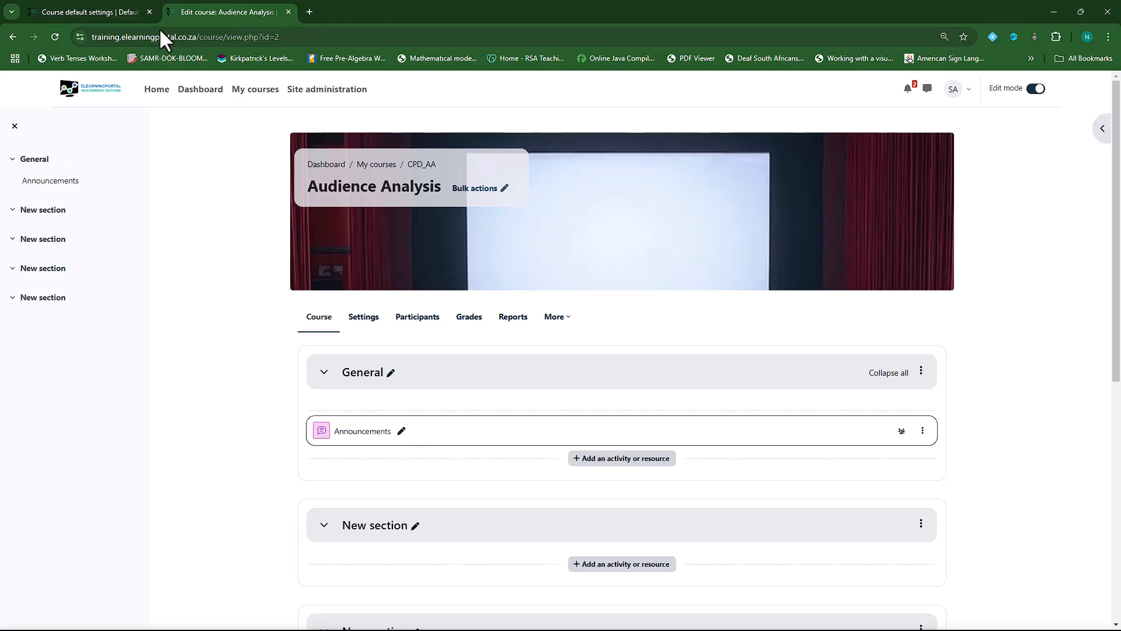
{"action": "left_click", "coordinate": [117, 11]}
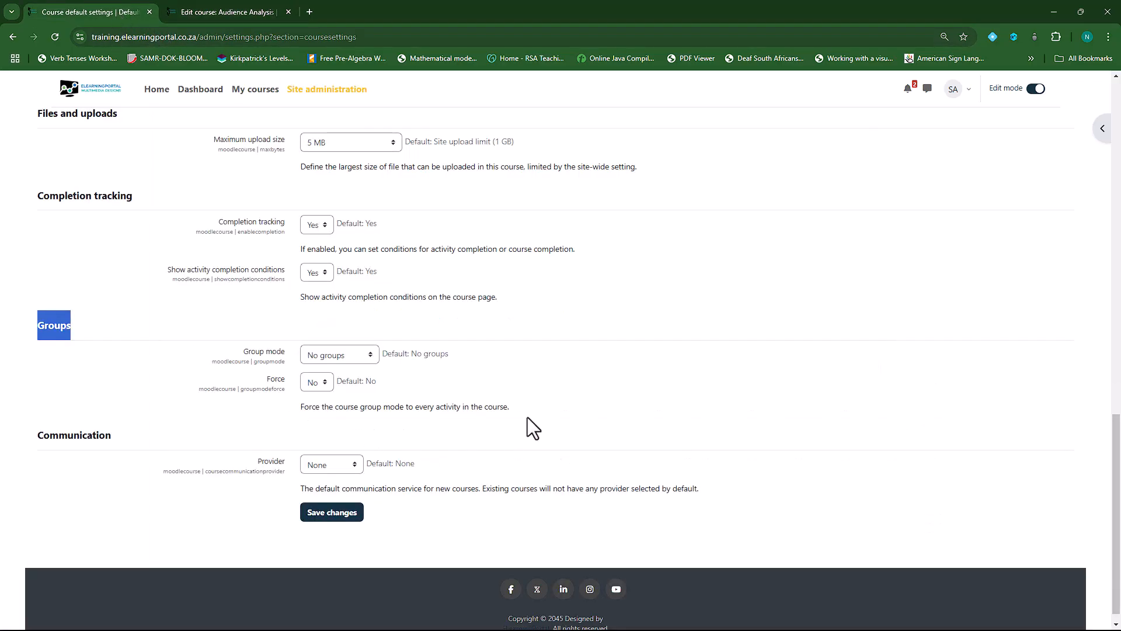
{"action": "left_click", "coordinate": [369, 354]}
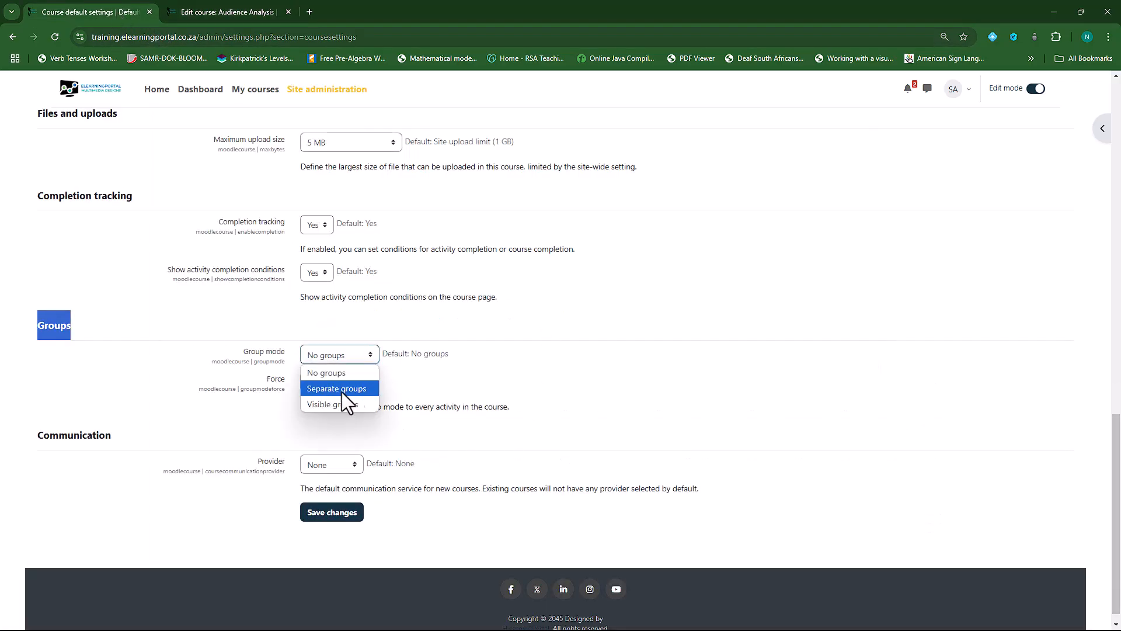
{"action": "left_click", "coordinate": [341, 389]}
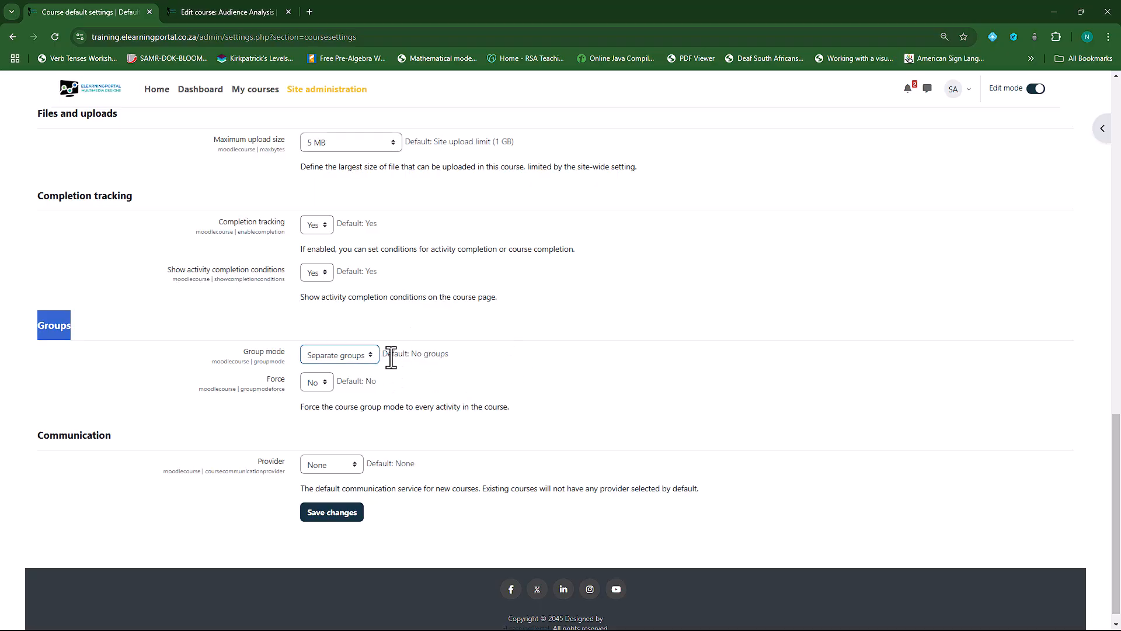
{"action": "left_click", "coordinate": [326, 381]}
{"action": "left_click", "coordinate": [420, 378]}
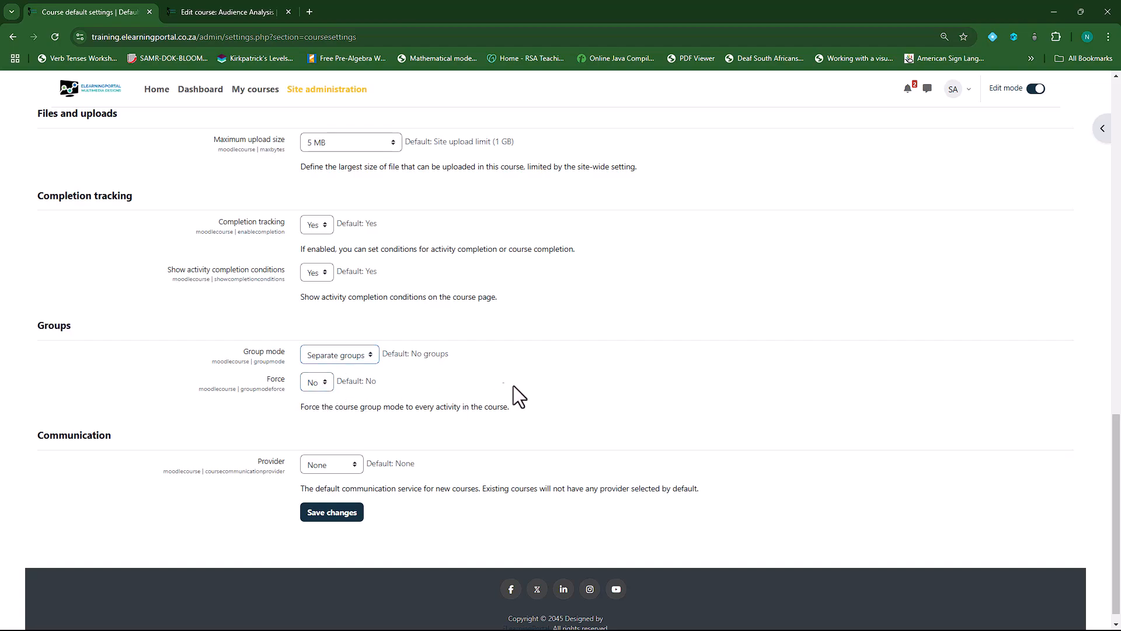
Step: Try Custom link as the default communication Provider, and return it to None
{"action": "scroll", "coordinate": [193, 430], "scroll_direction": "down", "scroll_amount": 1}
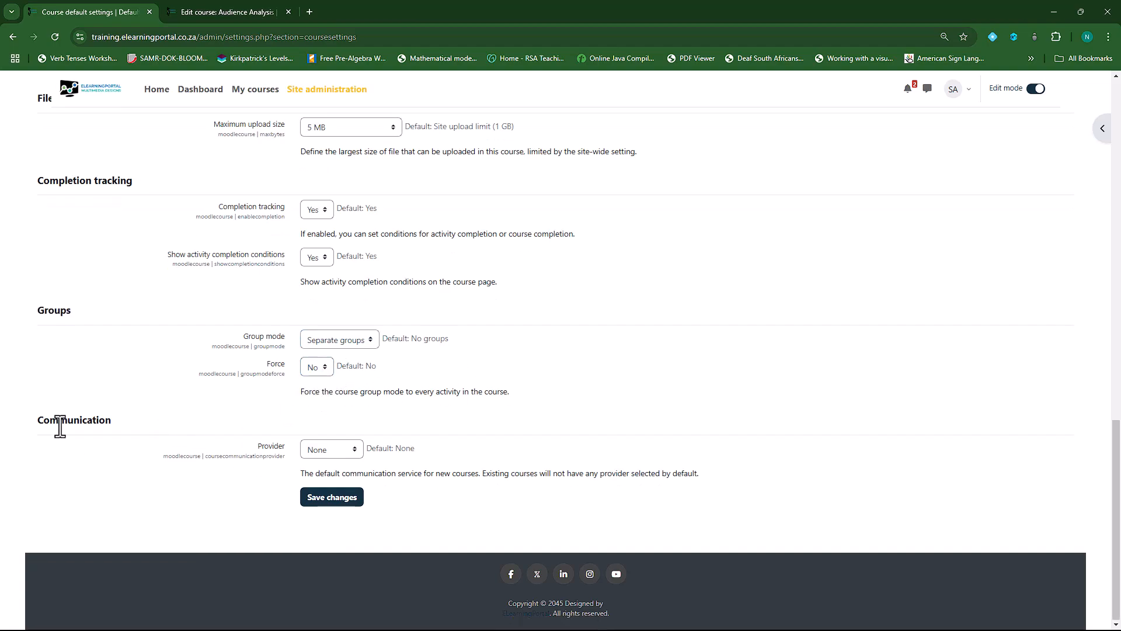
{"action": "left_click_drag", "start_coordinate": [40, 419], "coordinate": [103, 421]}
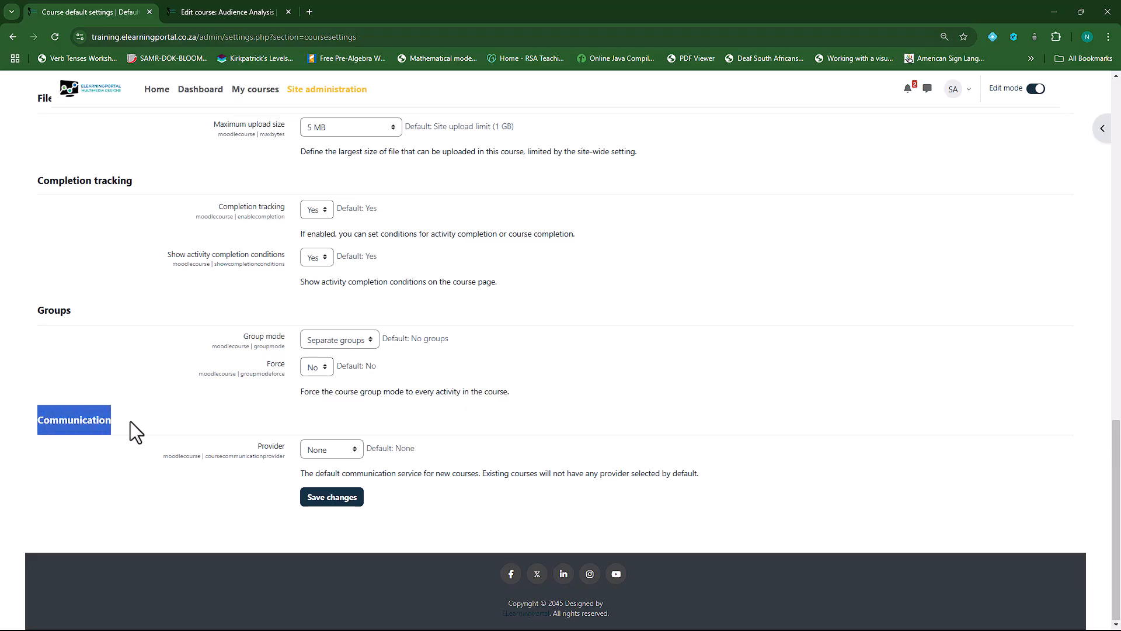
{"action": "left_click", "coordinate": [353, 449]}
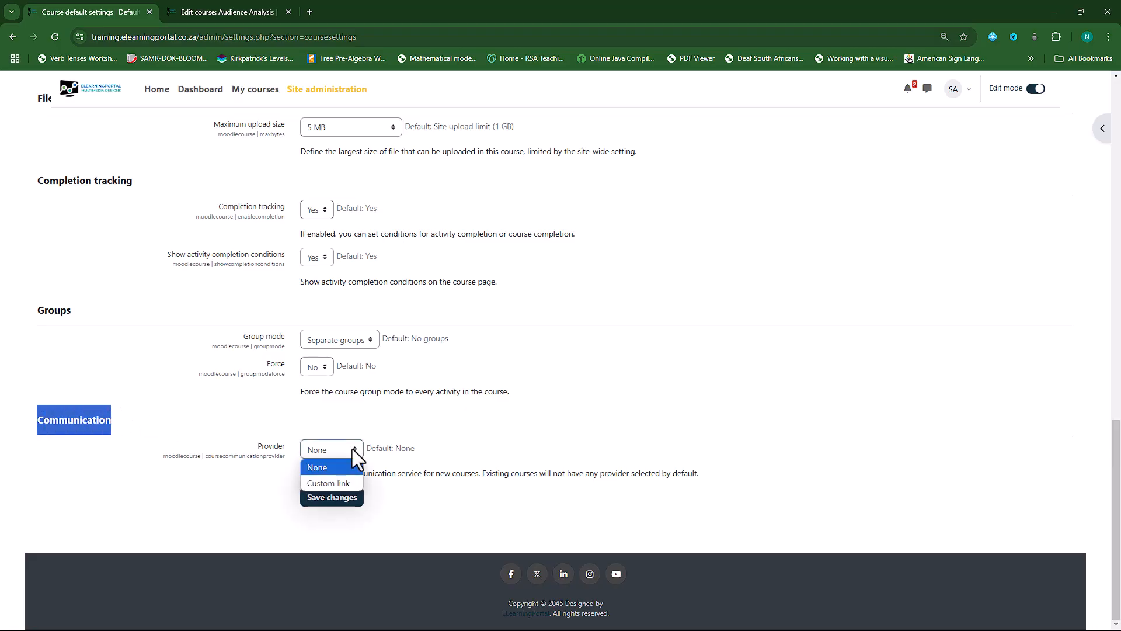
{"action": "left_click", "coordinate": [337, 481]}
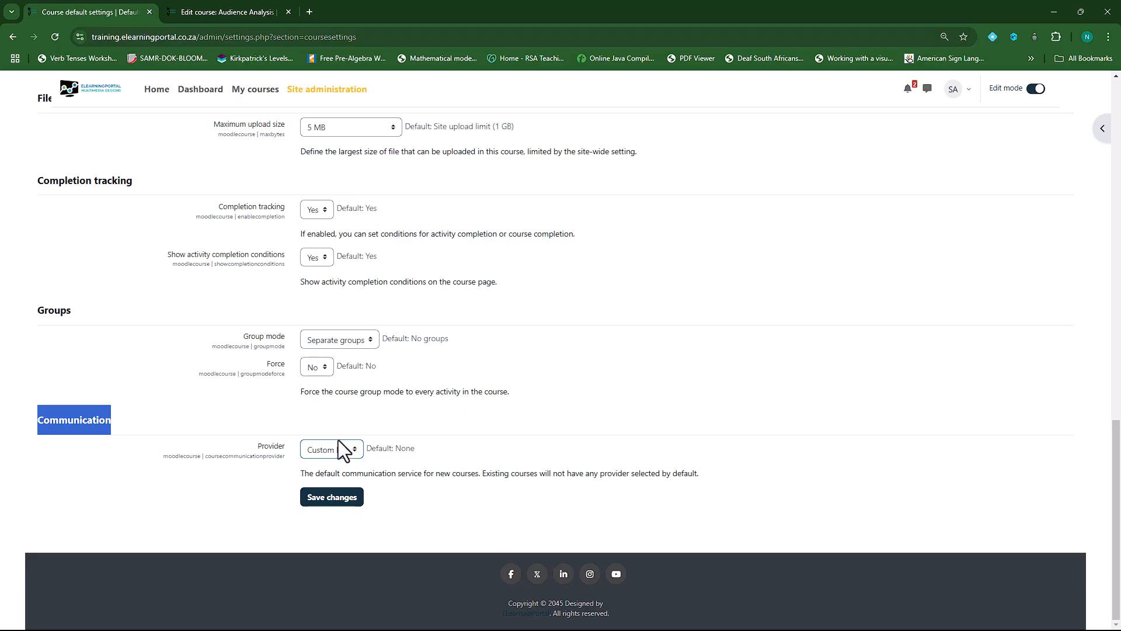
{"action": "left_click", "coordinate": [357, 449]}
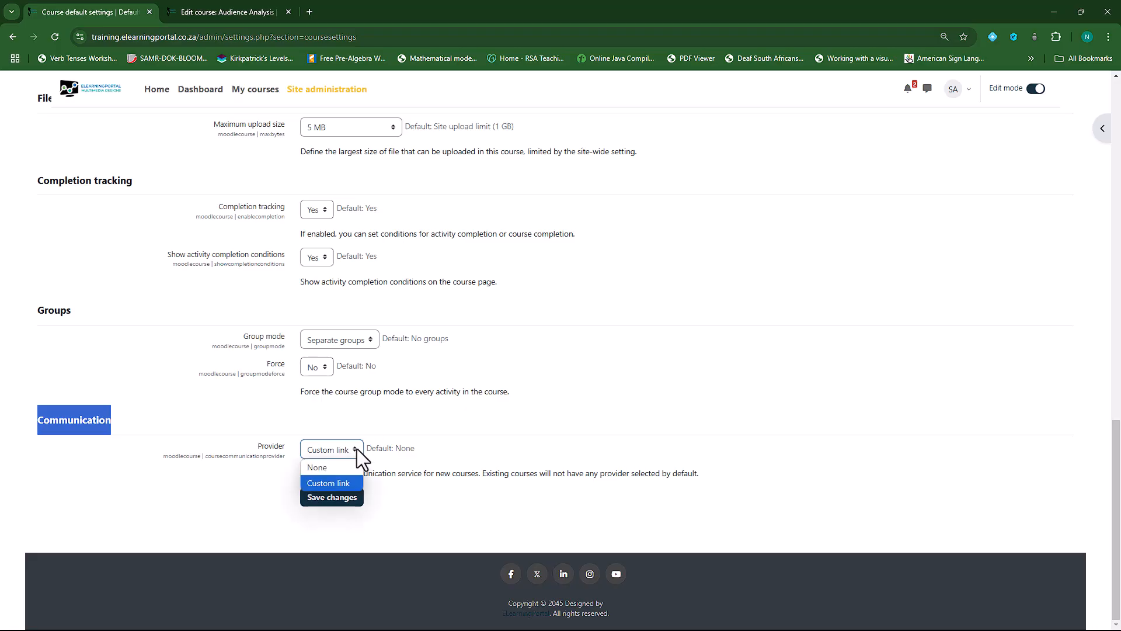
{"action": "left_click", "coordinate": [356, 448]}
{"action": "left_click", "coordinate": [324, 451]}
{"action": "left_click", "coordinate": [341, 462]}
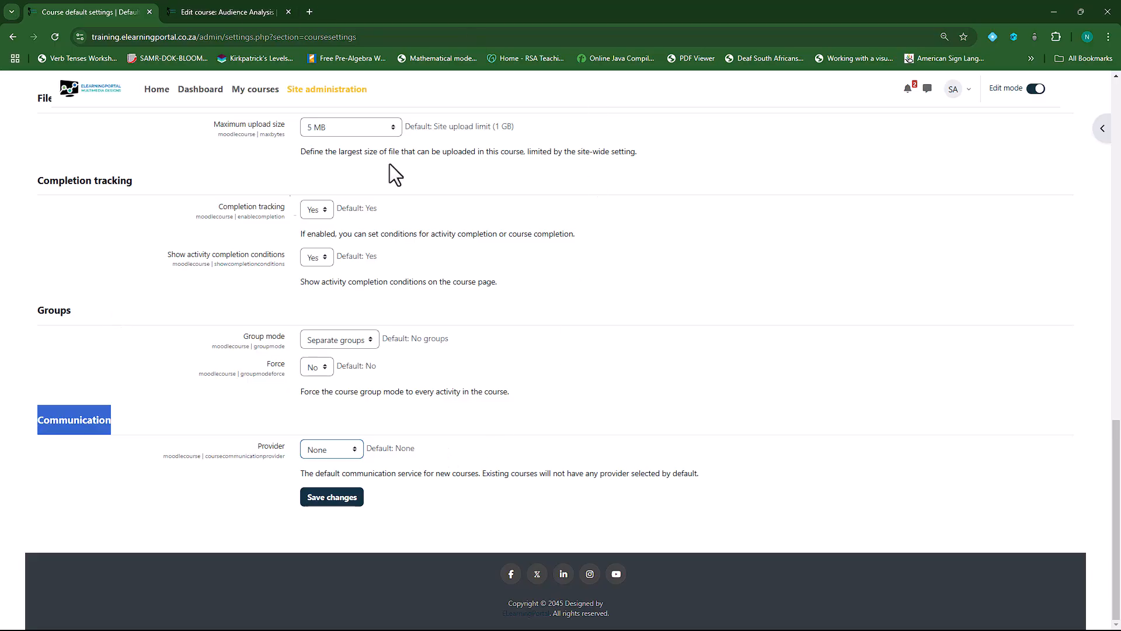
Step: Save the course default settings and look over the saved course format and appearance values
{"action": "left_click", "coordinate": [345, 501]}
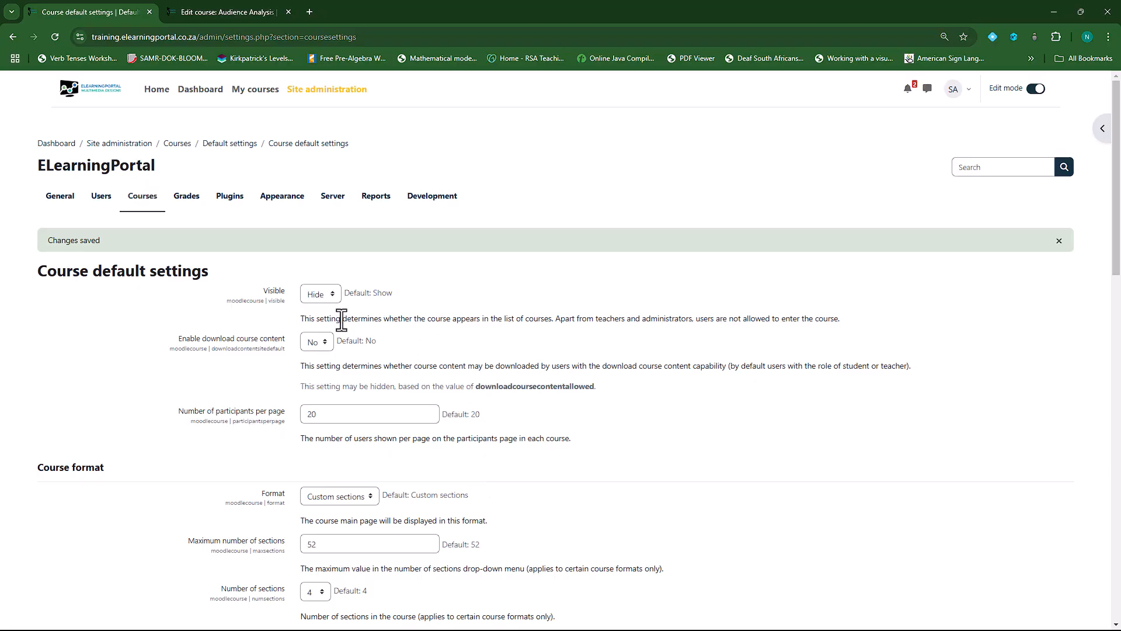
{"action": "scroll", "coordinate": [327, 345], "scroll_direction": "down", "scroll_amount": 5}
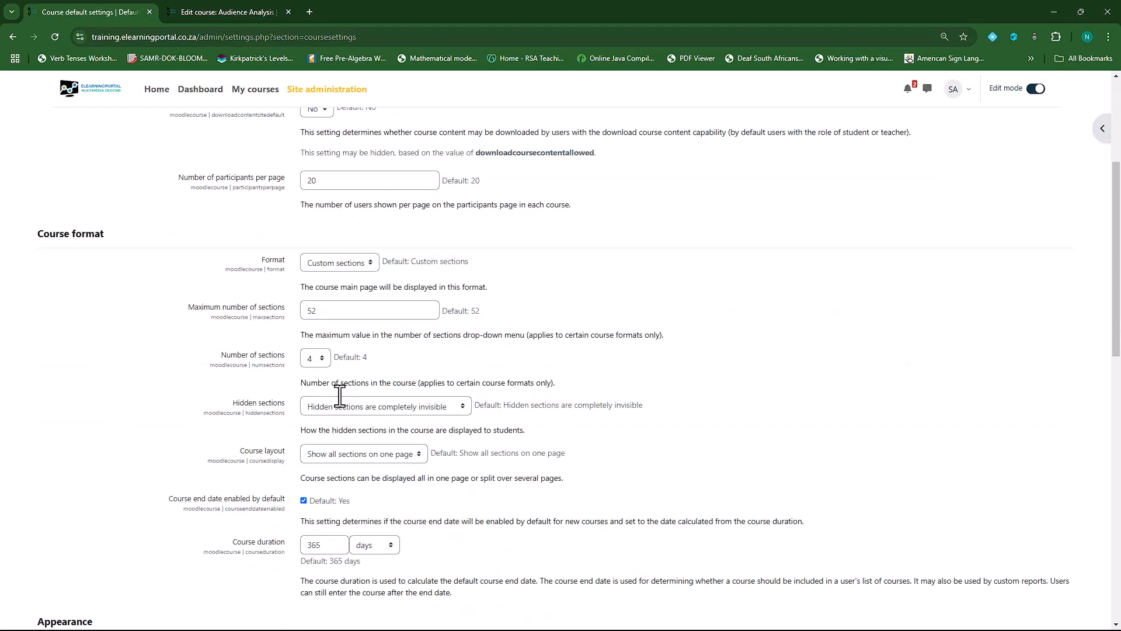
{"action": "scroll", "coordinate": [338, 401], "scroll_direction": "down", "scroll_amount": 4}
{"action": "scroll", "coordinate": [338, 401], "scroll_direction": "up", "scroll_amount": 4}
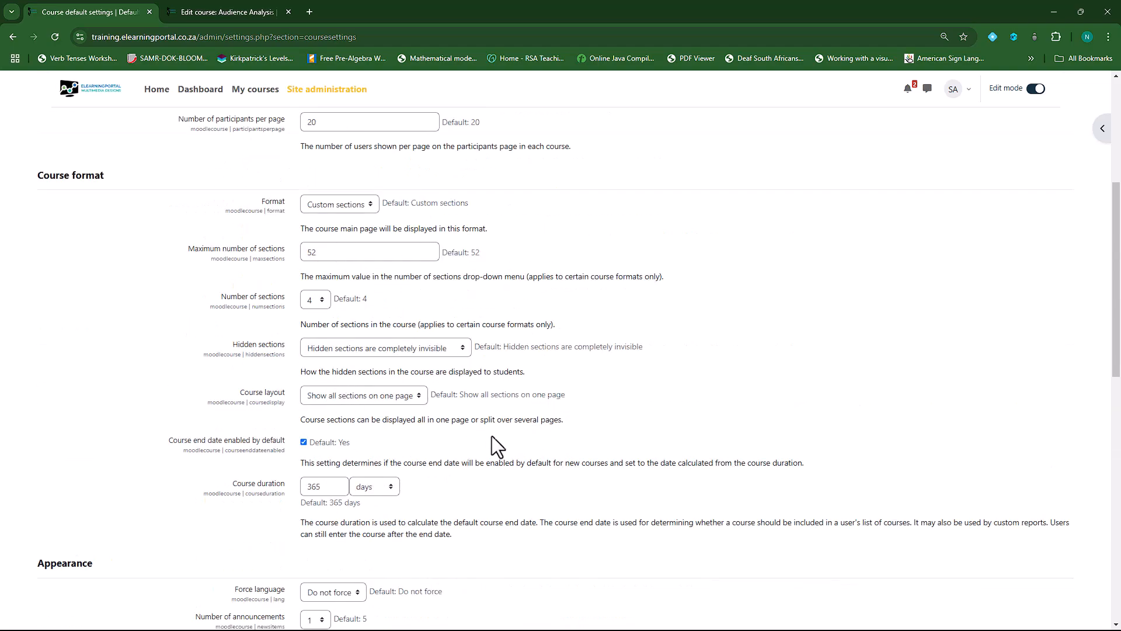
Step: Set the default Number of sections under Course format to 6
{"action": "left_click", "coordinate": [320, 300]}
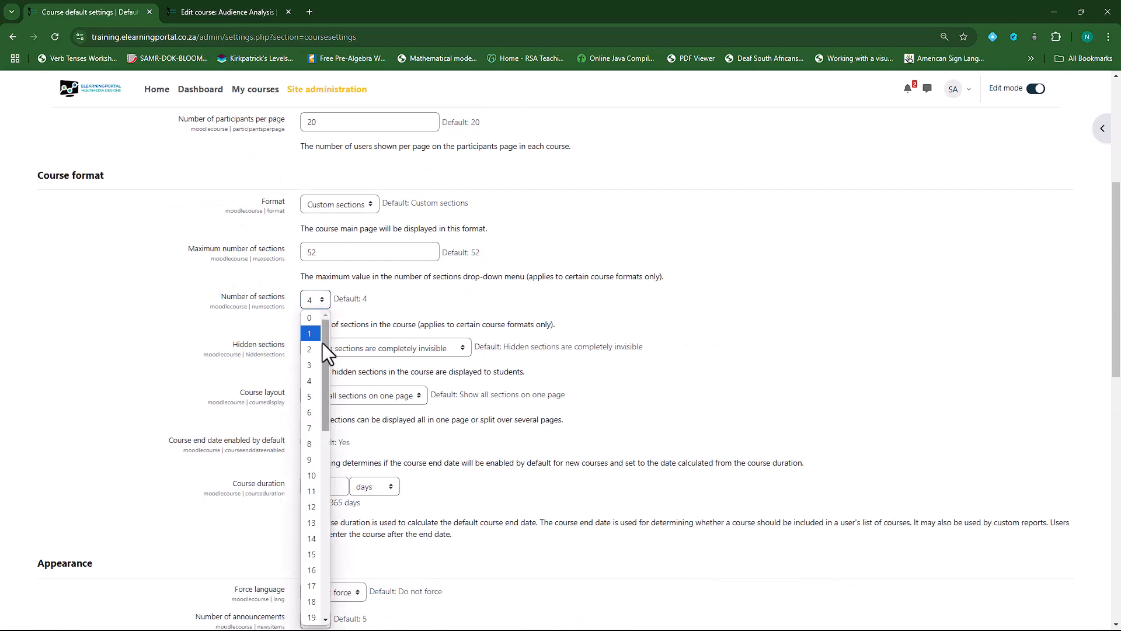
{"action": "left_click", "coordinate": [313, 412]}
{"action": "scroll", "coordinate": [423, 415], "scroll_direction": "down", "scroll_amount": 10}
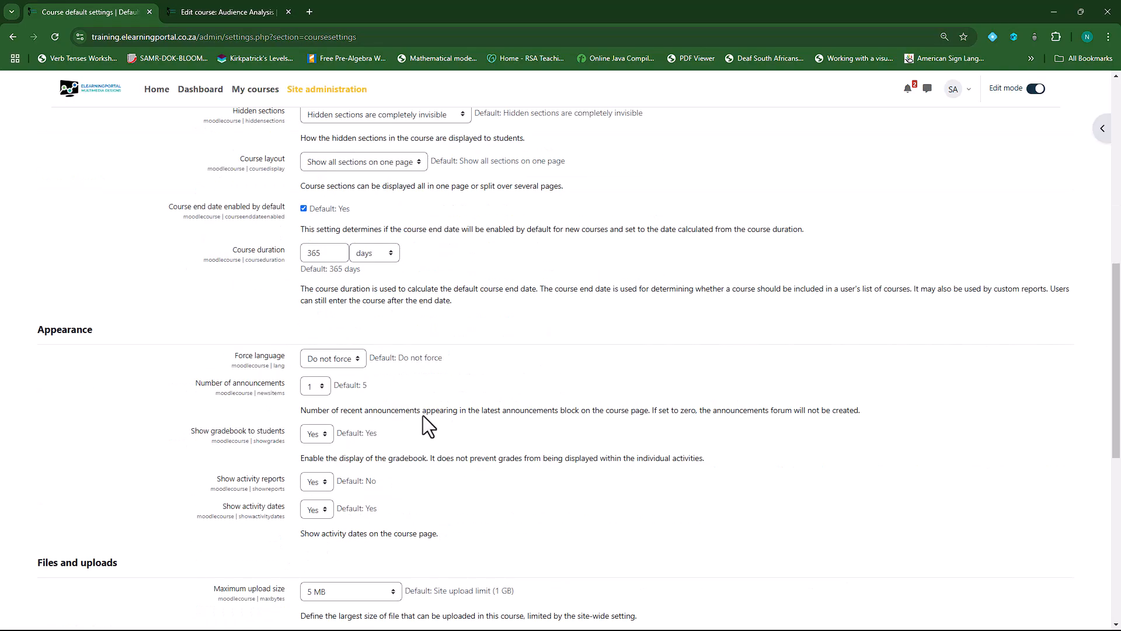
Step: Save the course default settings and start adding a new course
{"action": "left_click", "coordinate": [330, 497]}
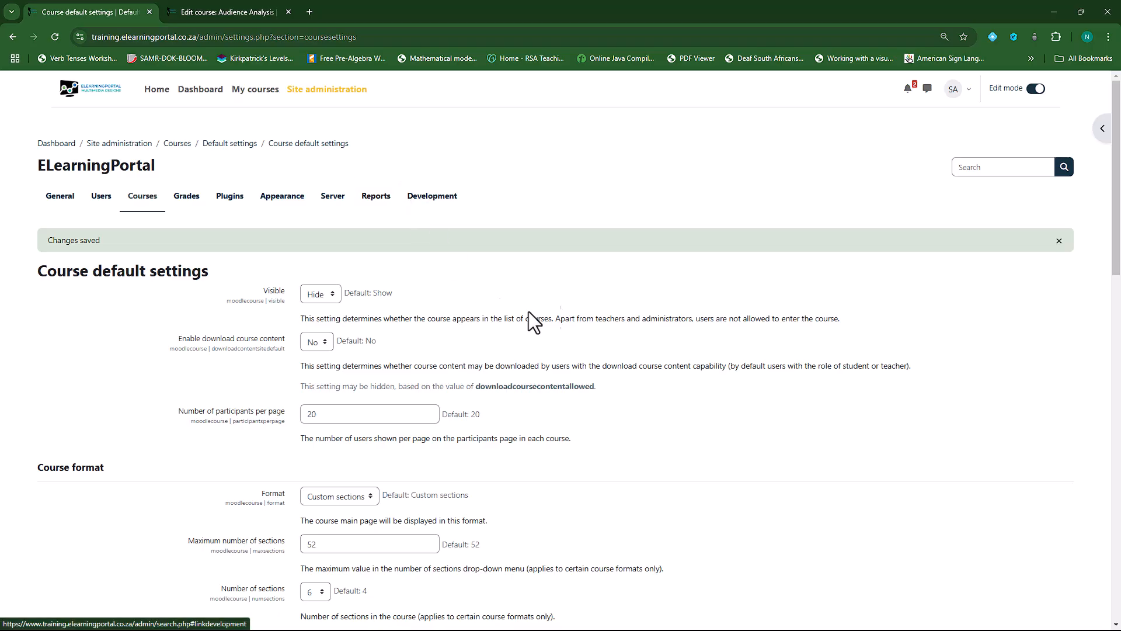
{"action": "left_click", "coordinate": [141, 202]}
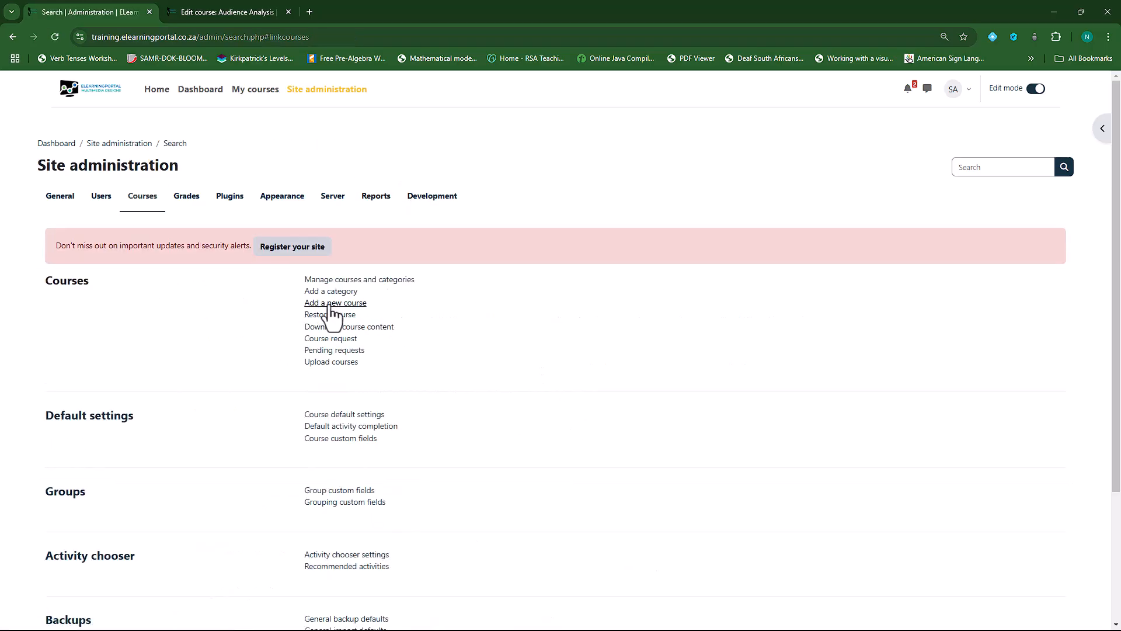
{"action": "left_click", "coordinate": [342, 303]}
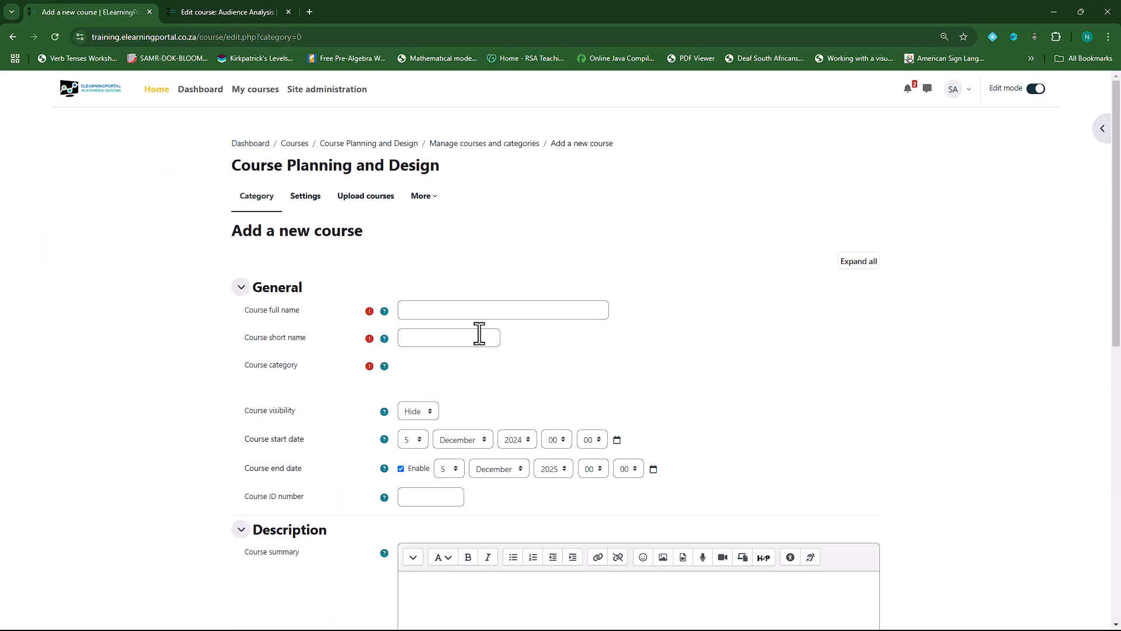
Step: Enter Testing as both the full name and the short name of the new course
{"action": "left_click", "coordinate": [451, 311]}
{"action": "type", "text": "Testing"}
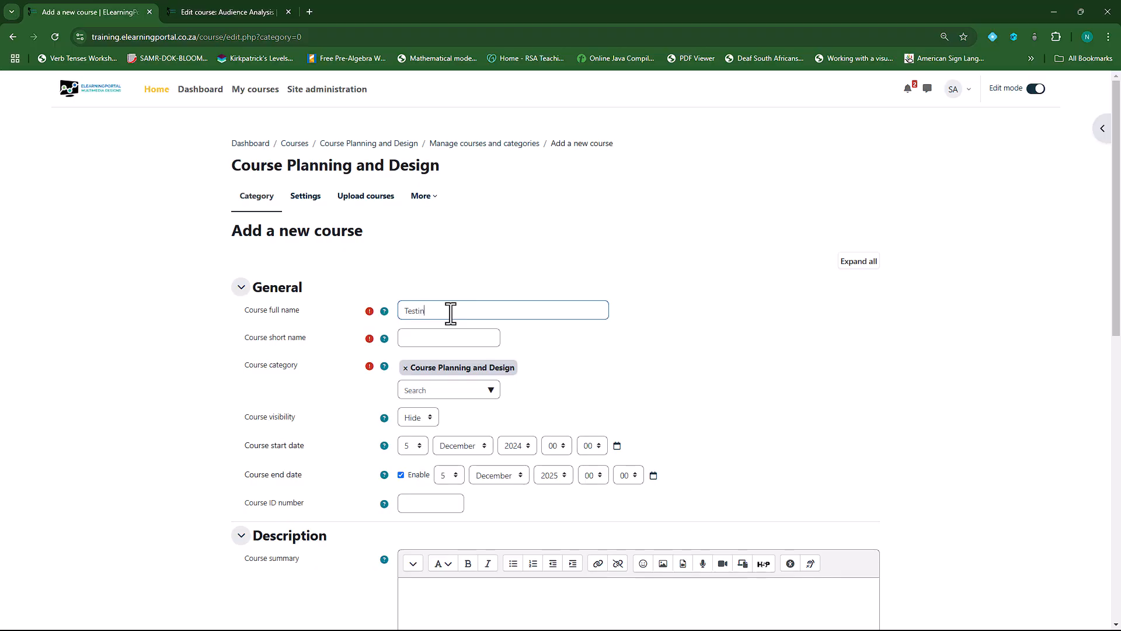
{"action": "double_click", "coordinate": [418, 310]}
{"action": "key", "text": "ctrl+c"}
{"action": "left_click", "coordinate": [462, 344]}
{"action": "key", "text": "ctrl+v"}
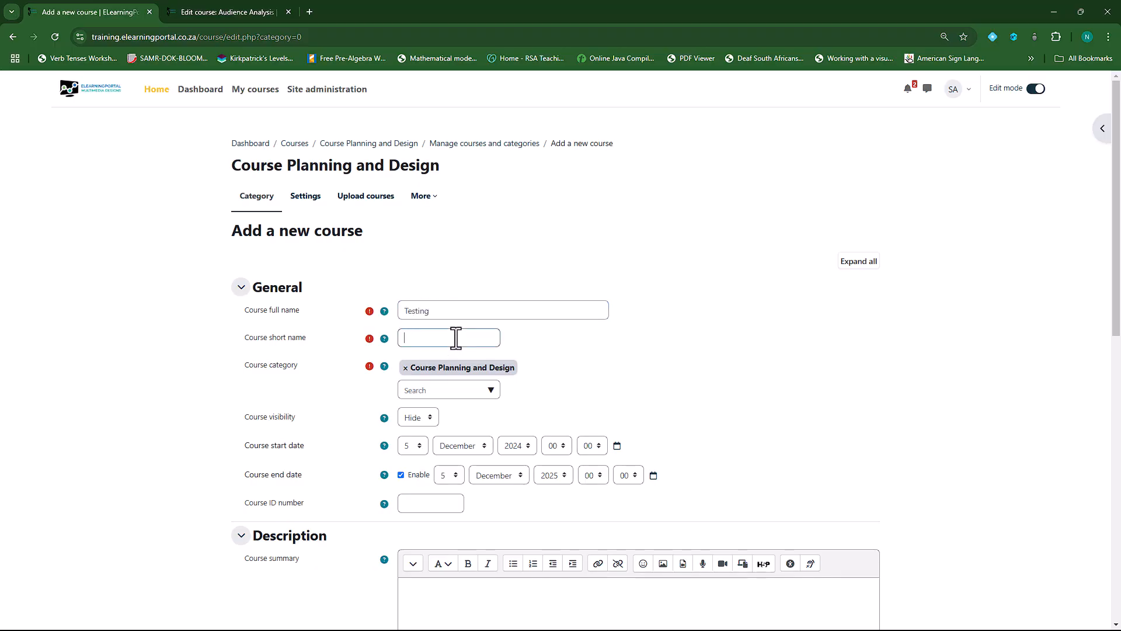
Step: Remove the new course's category and select Course Planning and Design again
{"action": "scroll", "coordinate": [540, 335], "scroll_direction": "down", "scroll_amount": 2}
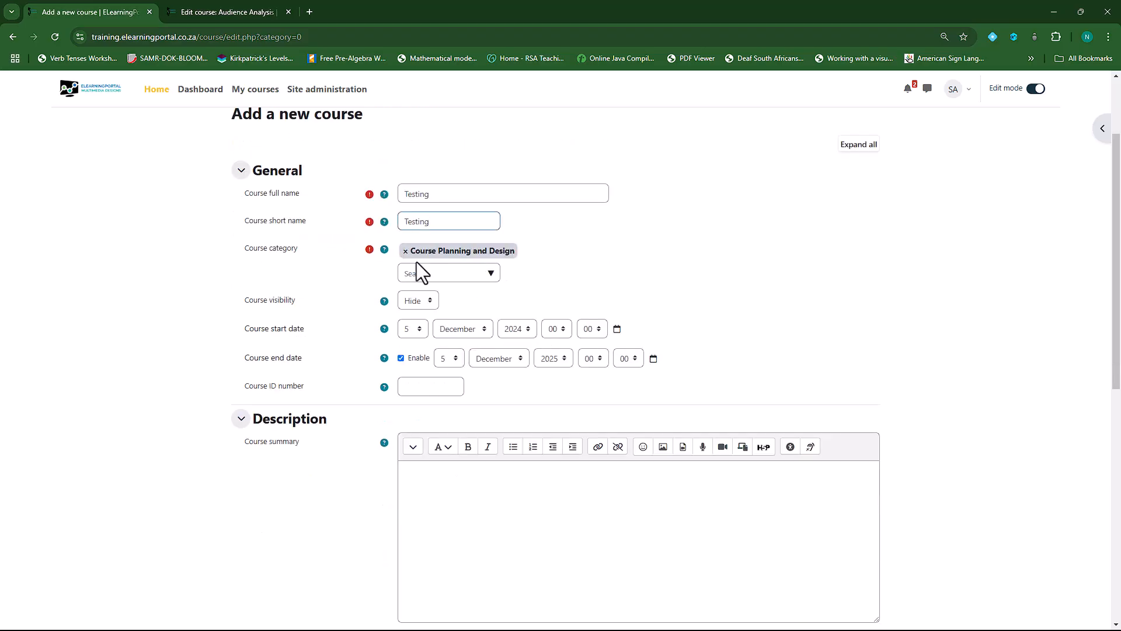
{"action": "left_click", "coordinate": [405, 252]}
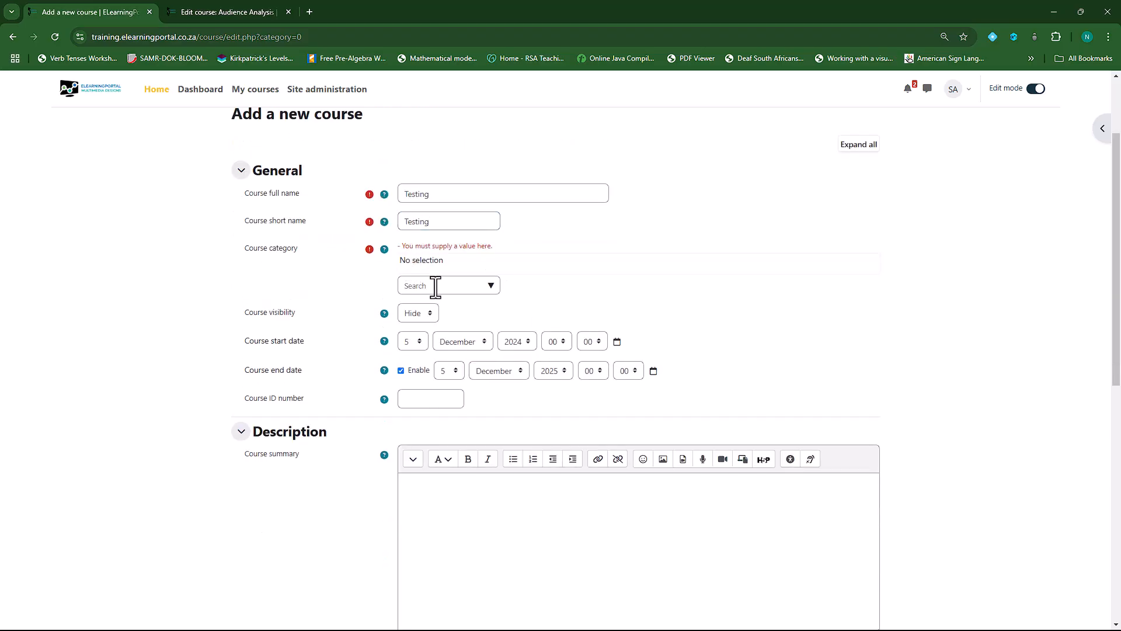
{"action": "left_click", "coordinate": [491, 286]}
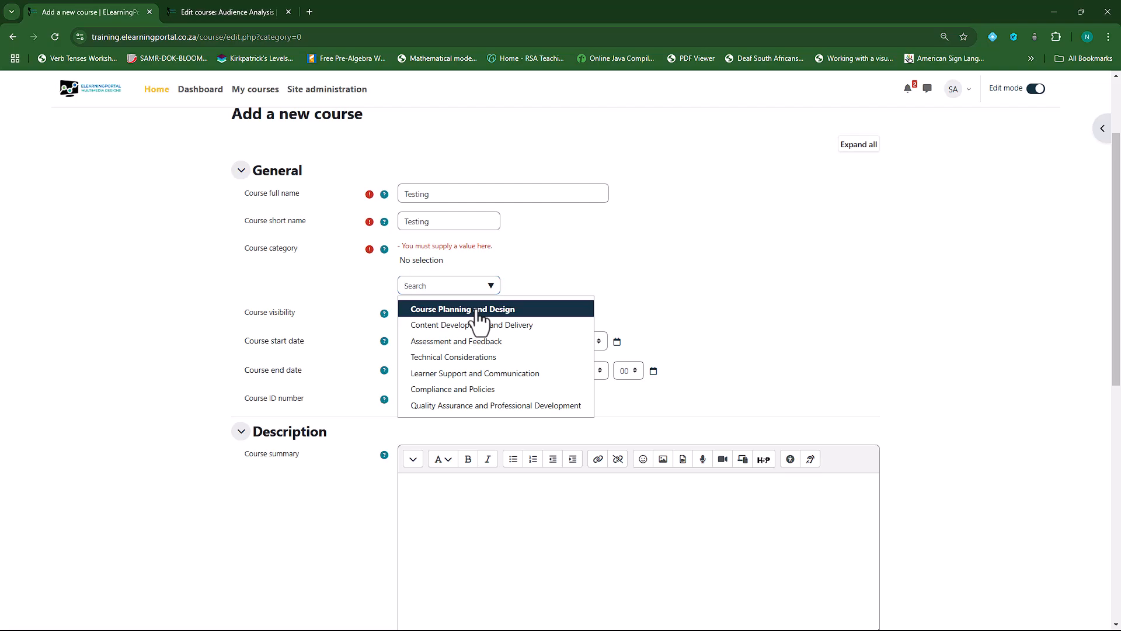
{"action": "left_click", "coordinate": [477, 311]}
{"action": "scroll", "coordinate": [331, 300], "scroll_direction": "down", "scroll_amount": 1}
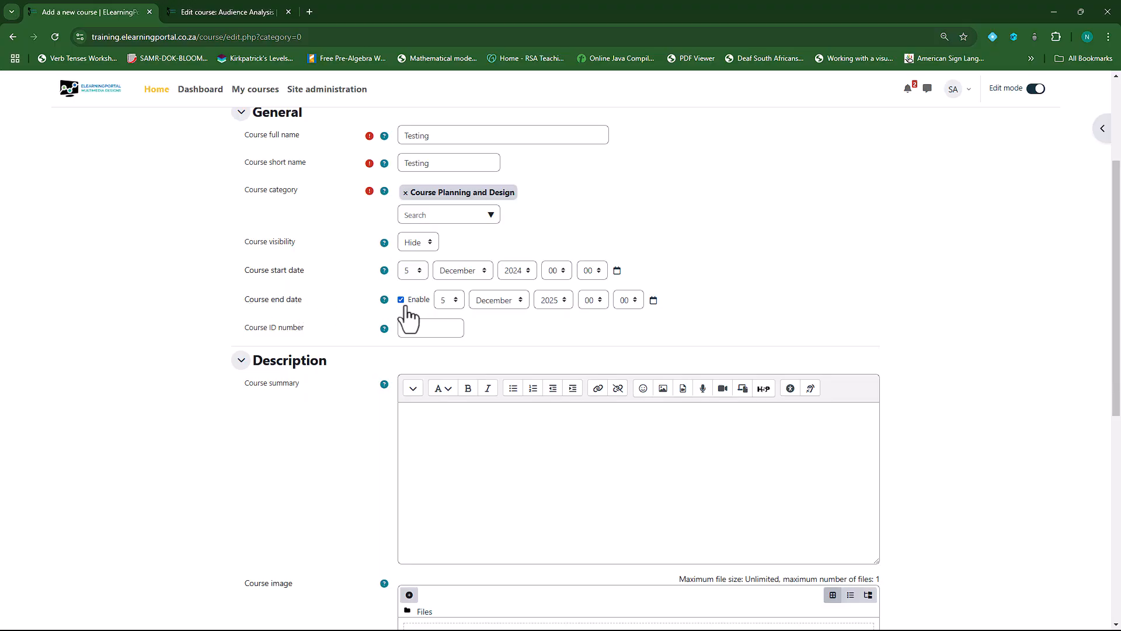
Step: Expand the new course's Course format and Appearance sections and check their values against the saved defaults
{"action": "scroll", "coordinate": [346, 394], "scroll_direction": "down", "scroll_amount": 8}
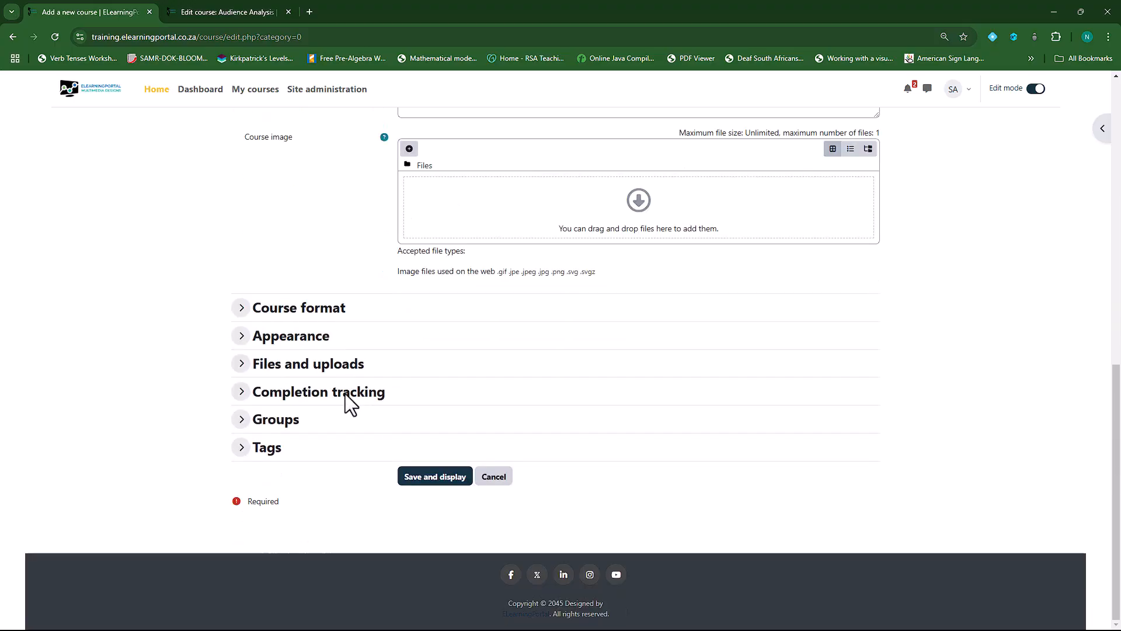
{"action": "left_click", "coordinate": [242, 309]}
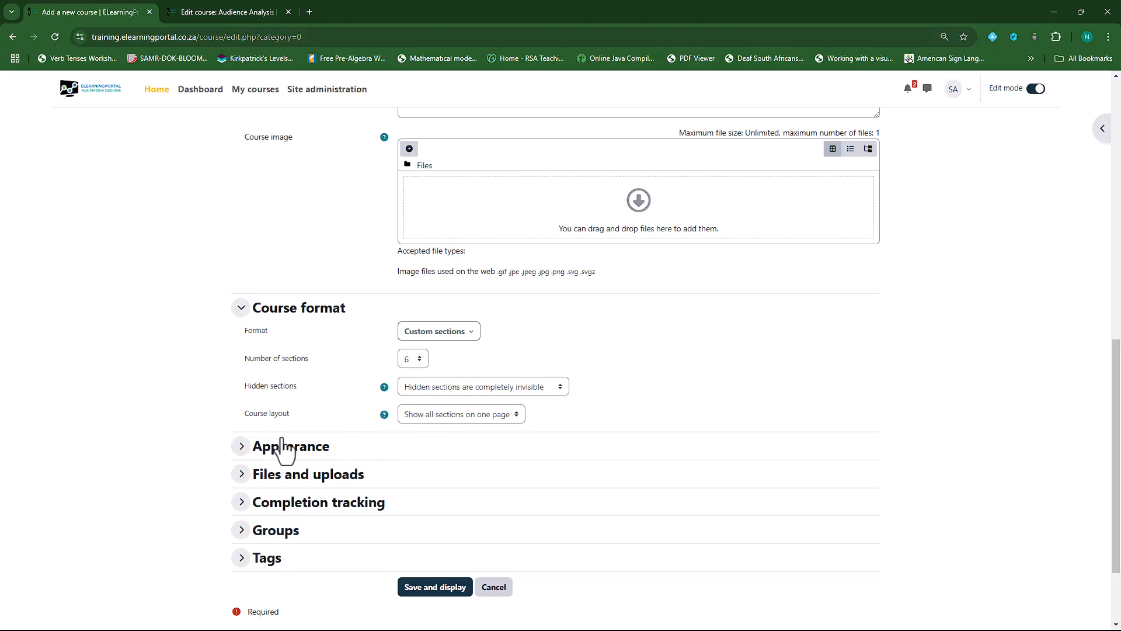
{"action": "left_click", "coordinate": [242, 448]}
{"action": "scroll", "coordinate": [159, 429], "scroll_direction": "down", "scroll_amount": 3}
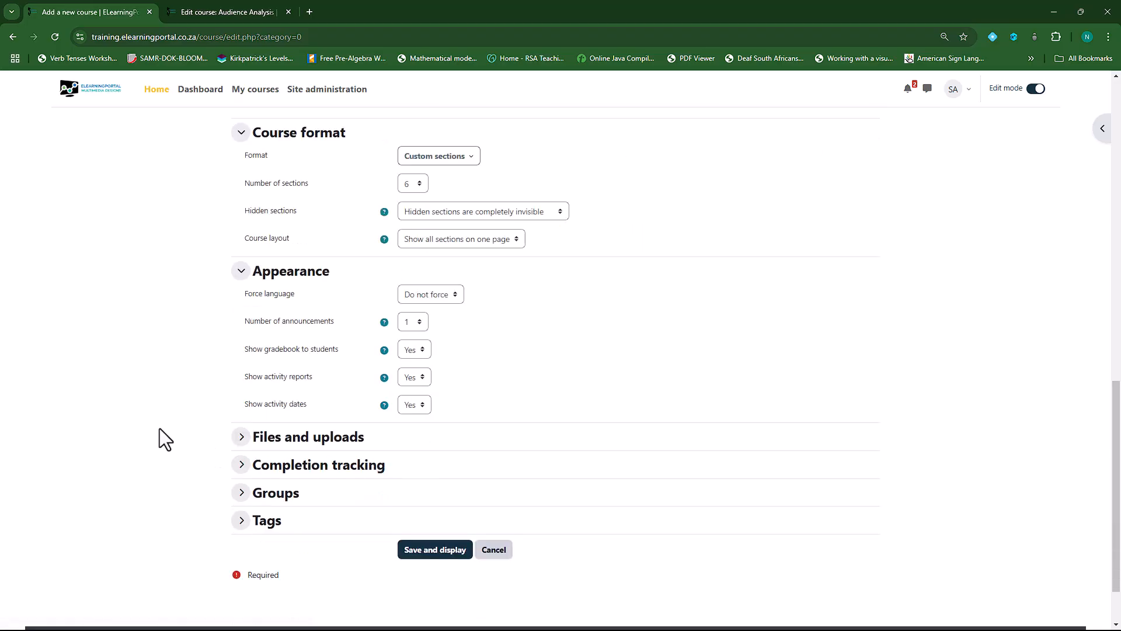
{"action": "scroll", "coordinate": [212, 390], "scroll_direction": "down", "scroll_amount": 1}
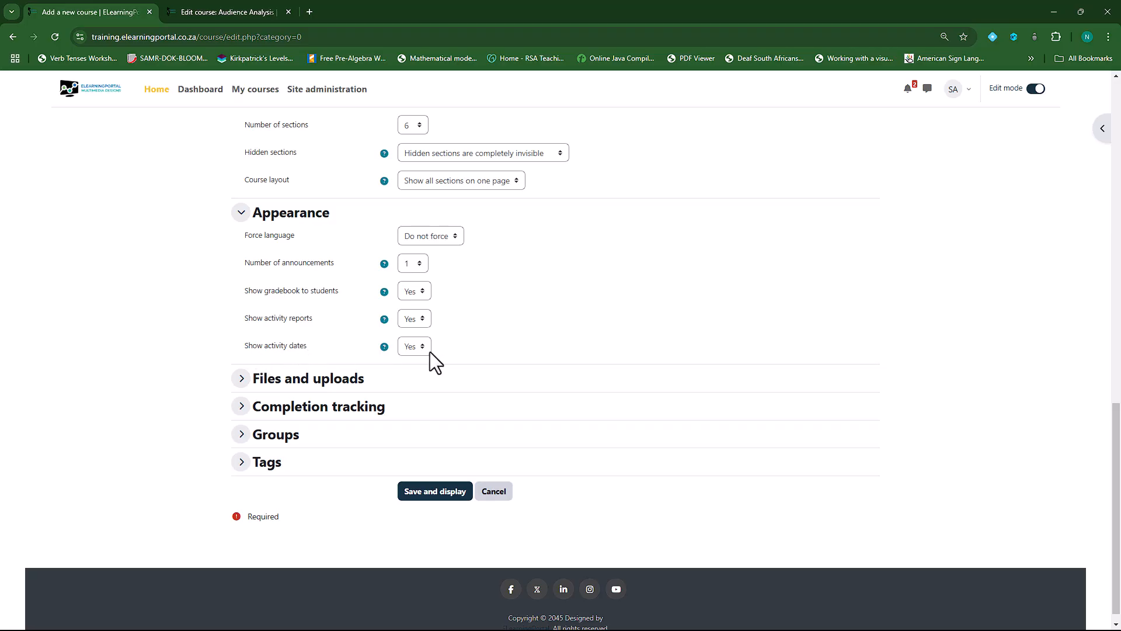
Step: Expand Files and uploads, Completion tracking and Groups for the new course and check their preset values
{"action": "left_click", "coordinate": [240, 380]}
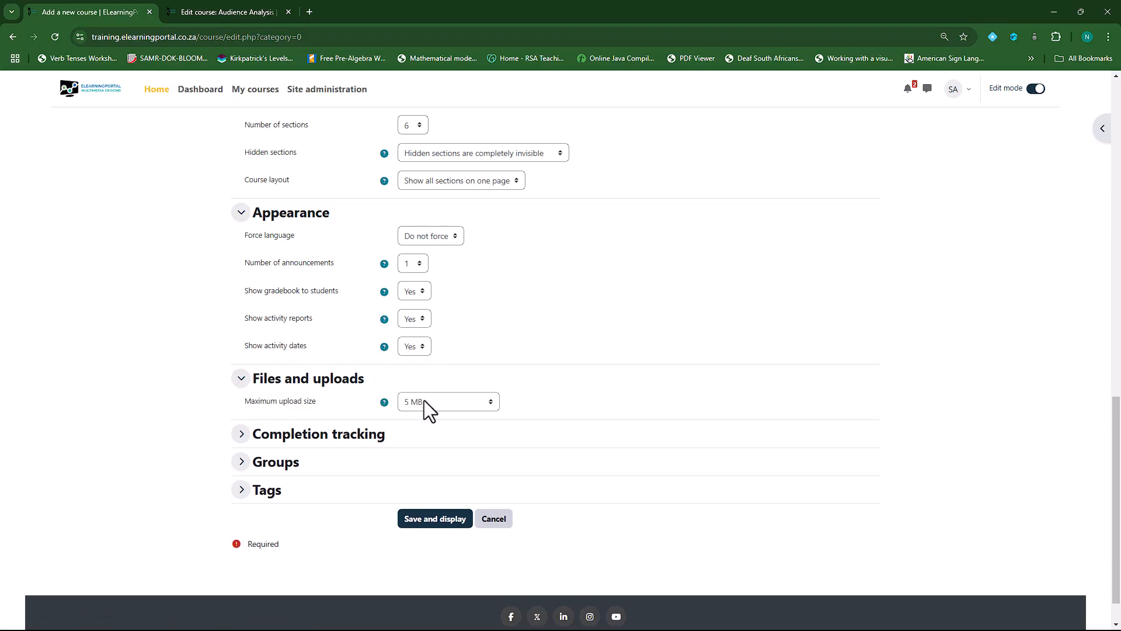
{"action": "left_click", "coordinate": [242, 434]}
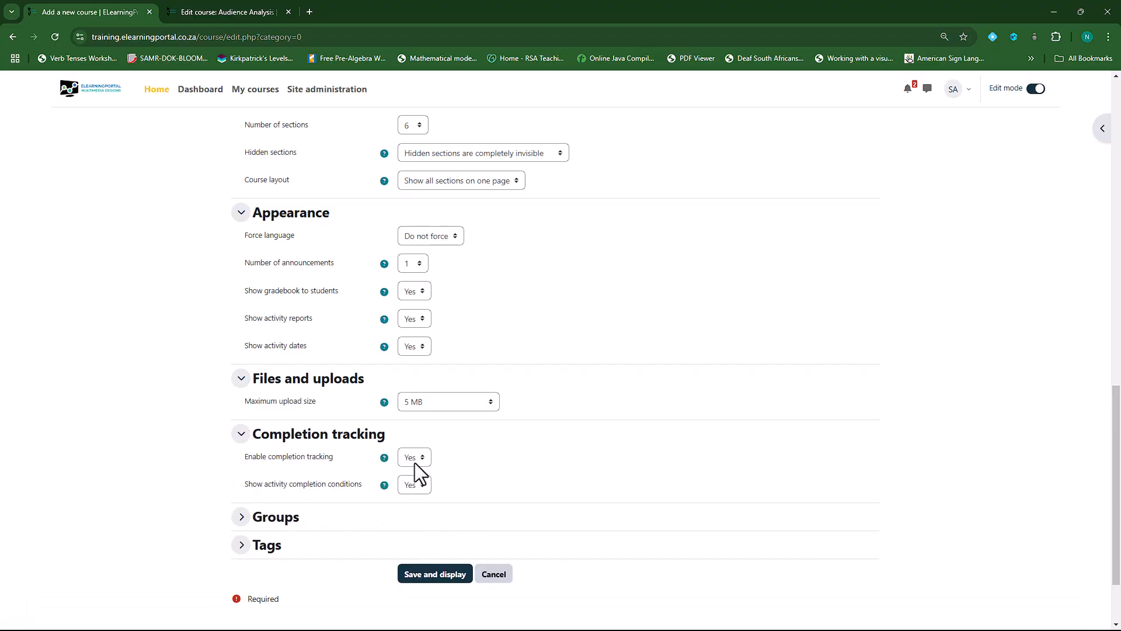
{"action": "scroll", "coordinate": [380, 462], "scroll_direction": "down", "scroll_amount": 1}
{"action": "left_click", "coordinate": [240, 458]}
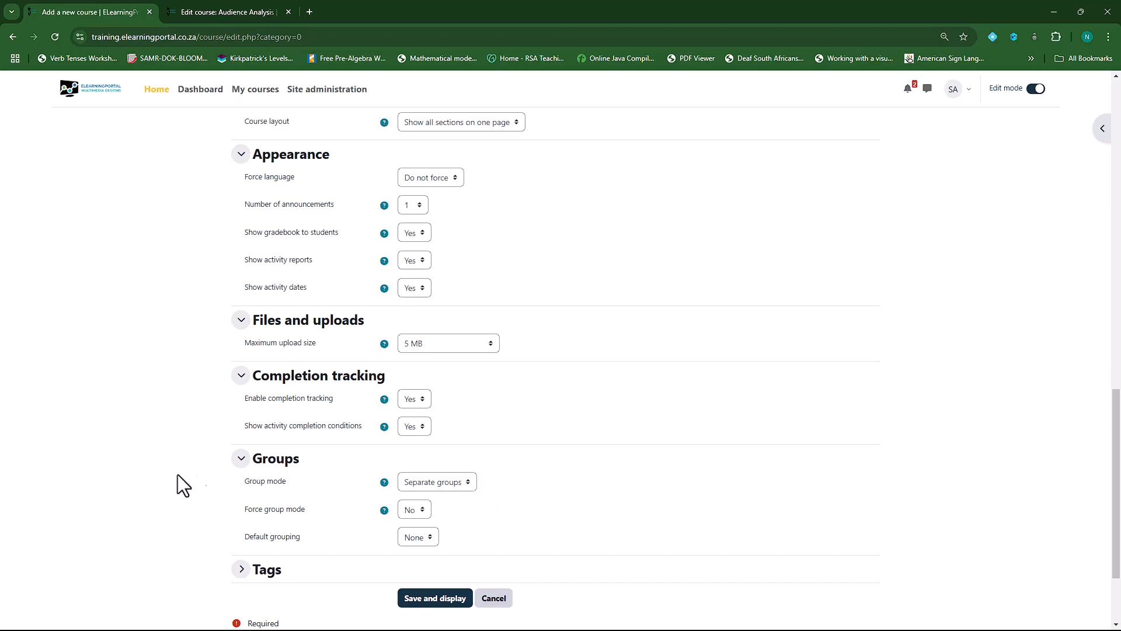
{"action": "scroll", "coordinate": [196, 479], "scroll_direction": "down", "scroll_amount": 2}
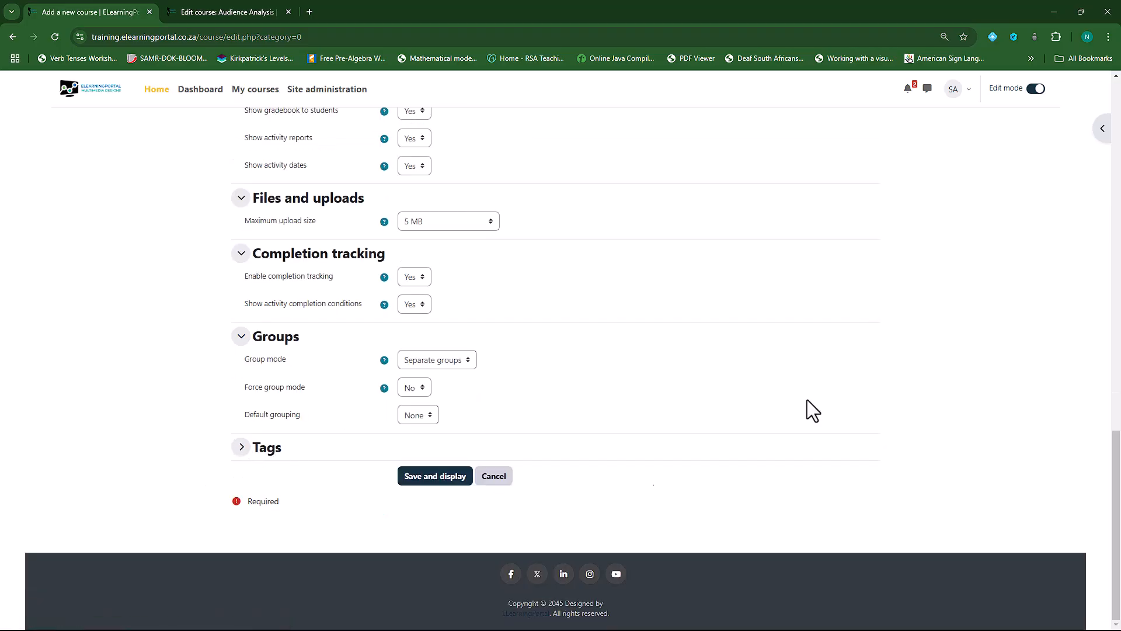
Step: Go back to the General section and examine the full name, short name and course ID number fields
{"action": "scroll", "coordinate": [559, 484], "scroll_direction": "up", "scroll_amount": 5}
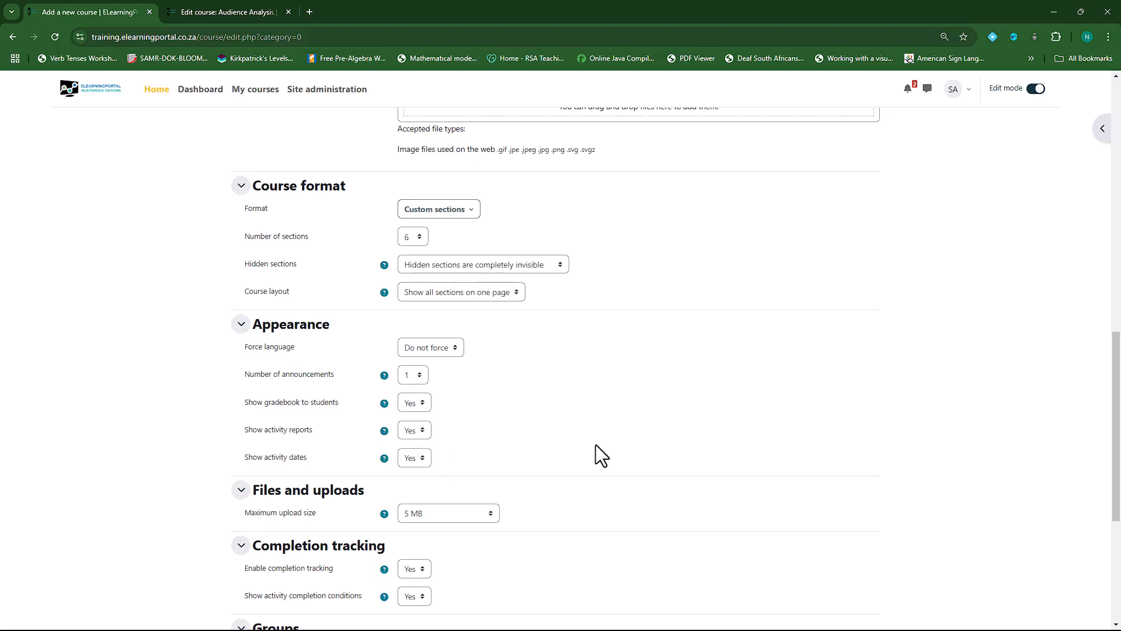
{"action": "scroll", "coordinate": [546, 380], "scroll_direction": "up", "scroll_amount": 10}
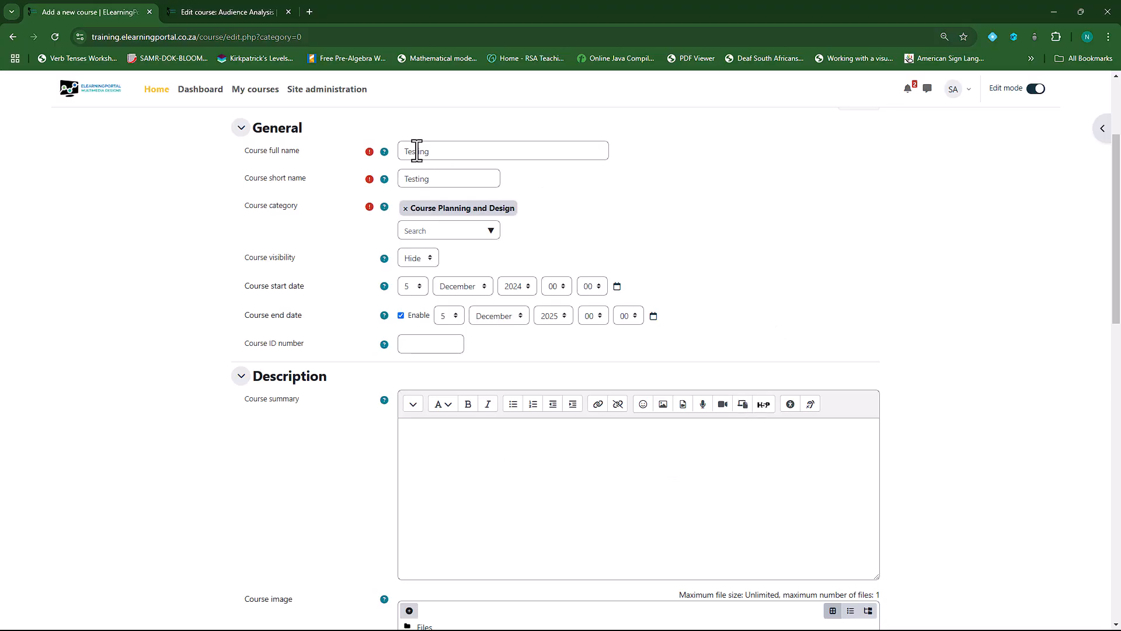
{"action": "double_click", "coordinate": [450, 153]}
{"action": "left_click", "coordinate": [432, 178]}
{"action": "double_click", "coordinate": [430, 178]}
{"action": "left_click", "coordinate": [422, 344]}
Step: Look over the rest of the new course form, from the description and course image through Groups
{"action": "scroll", "coordinate": [262, 455], "scroll_direction": "down", "scroll_amount": 1}
{"action": "scroll", "coordinate": [262, 456], "scroll_direction": "down", "scroll_amount": 6}
{"action": "scroll", "coordinate": [559, 532], "scroll_direction": "down", "scroll_amount": 3}
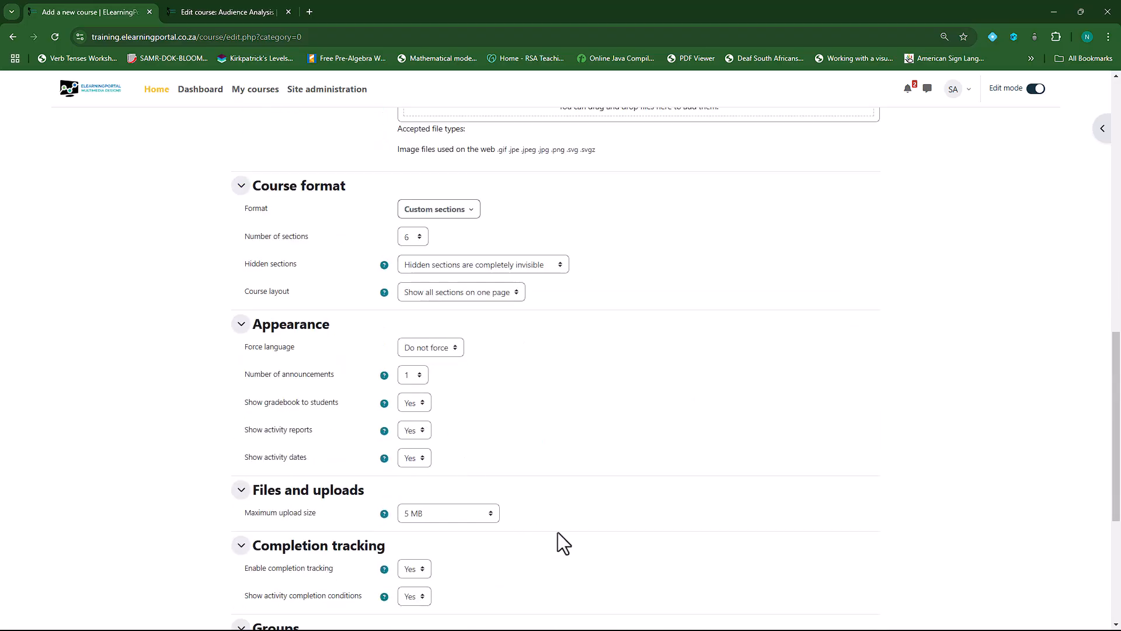
{"action": "scroll", "coordinate": [559, 531], "scroll_direction": "up", "scroll_amount": 8}
{"action": "scroll", "coordinate": [563, 515], "scroll_direction": "down", "scroll_amount": 1}
{"action": "scroll", "coordinate": [450, 366], "scroll_direction": "down", "scroll_amount": 8}
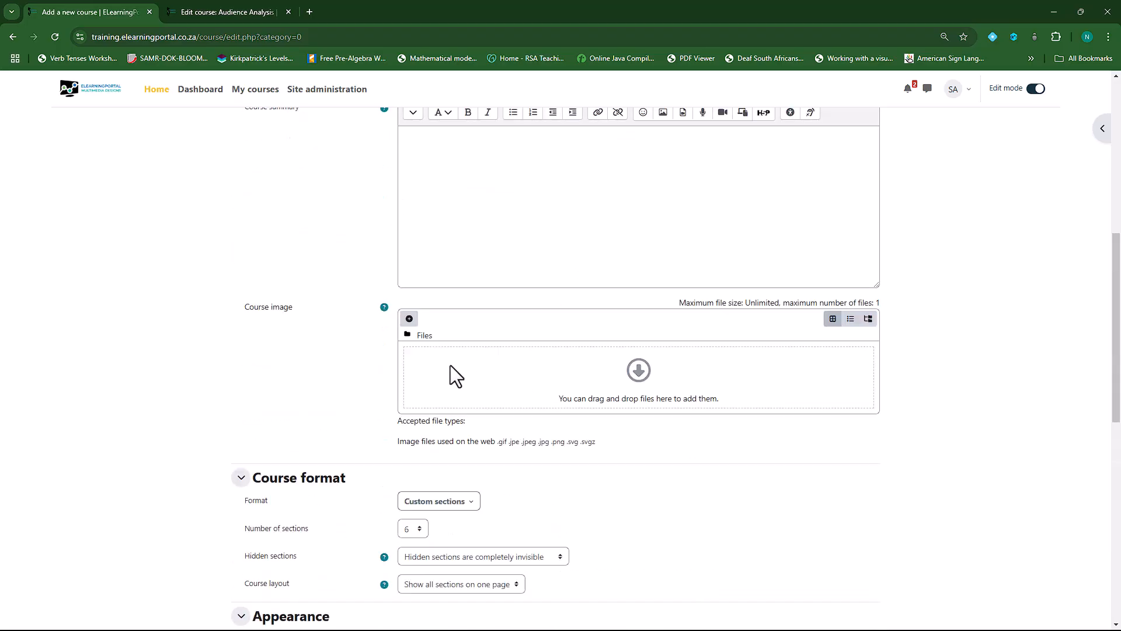
{"action": "scroll", "coordinate": [419, 370], "scroll_direction": "down", "scroll_amount": 3}
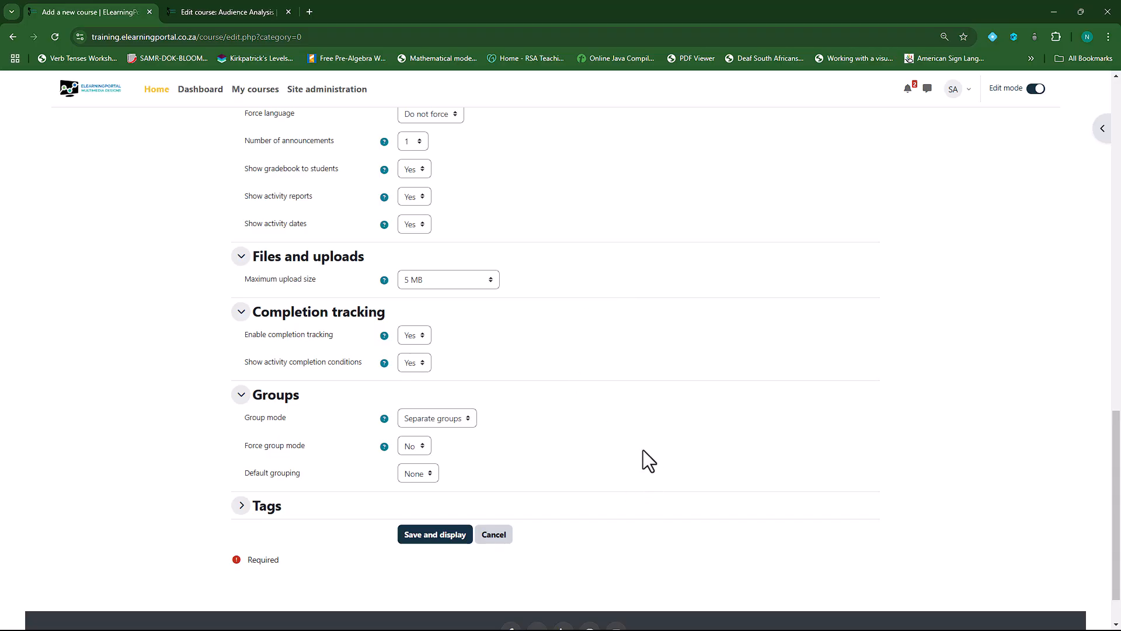
{"action": "scroll", "coordinate": [636, 445], "scroll_direction": "up", "scroll_amount": 4}
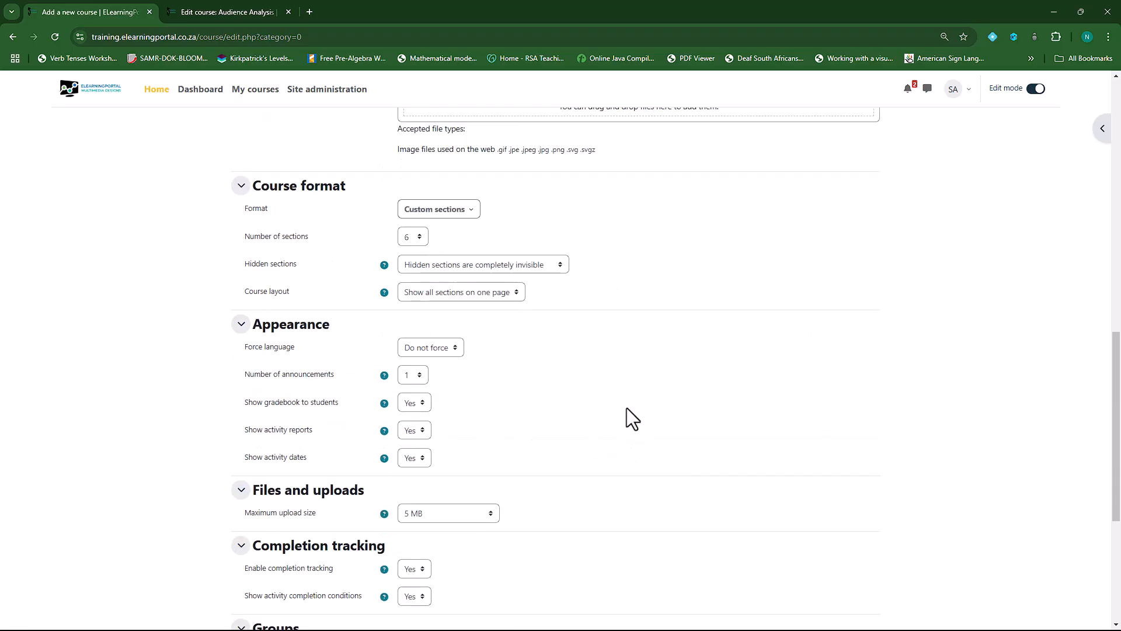